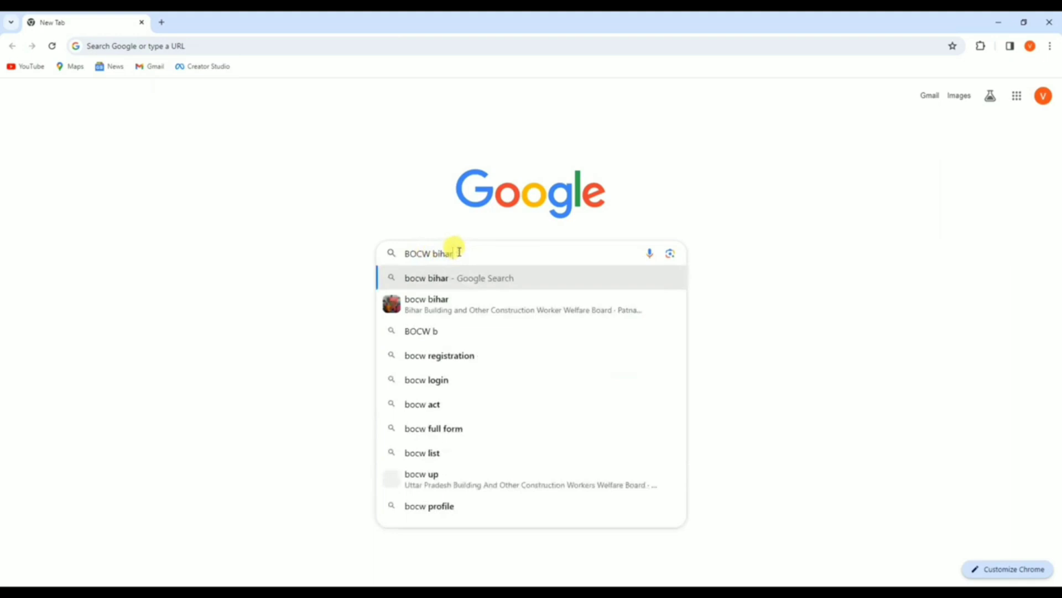
# - Search Google for "BOCW bihar" and open the new labour registration application on the welfare board's website
pyautogui.moveTo(460, 253); pyautogui.dragTo(422, 250)
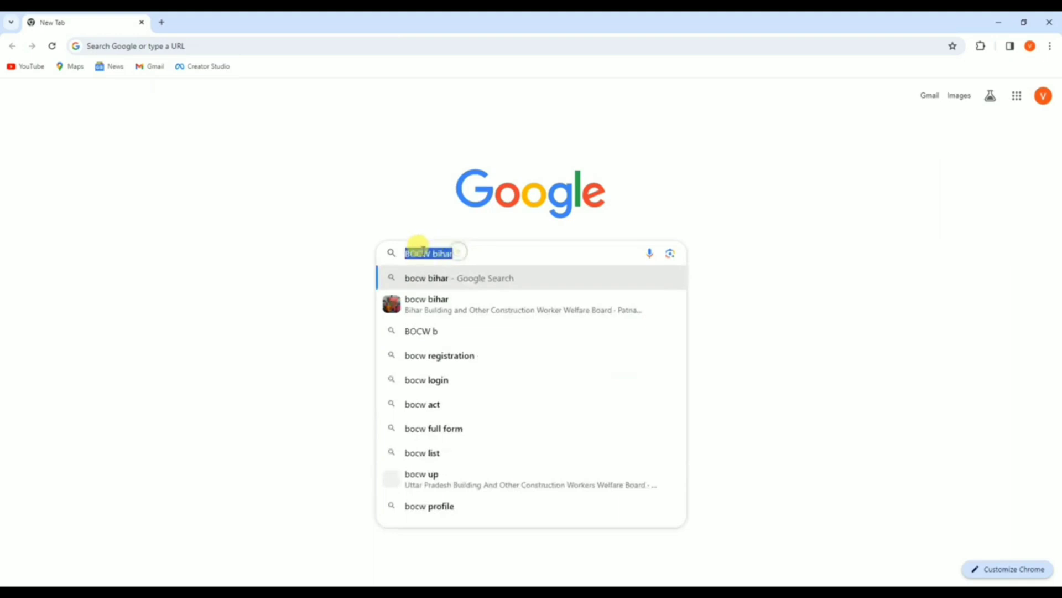
pyautogui.click(450, 253)
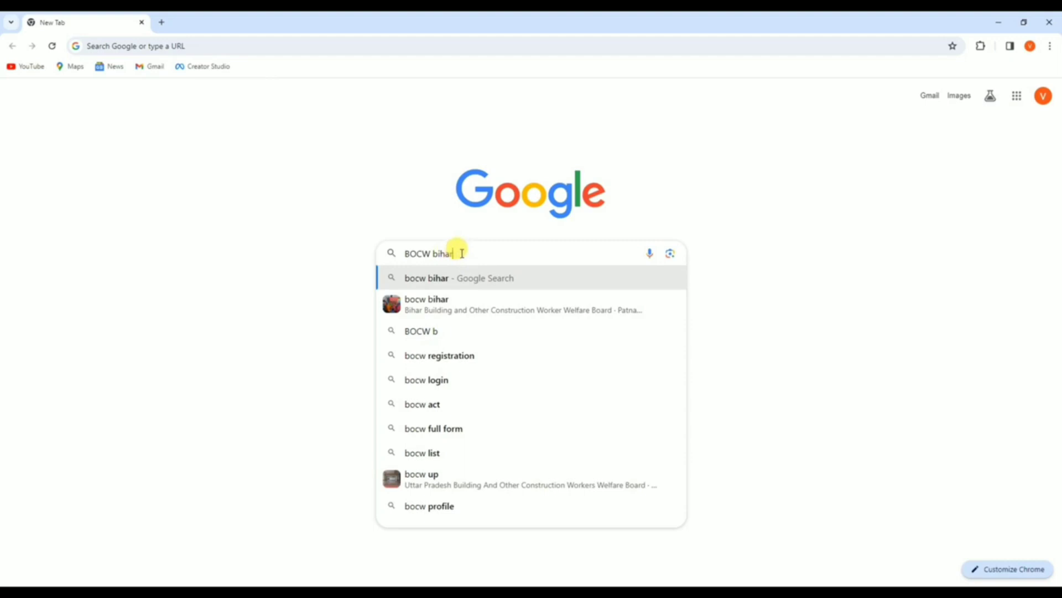
pyautogui.press('Return')
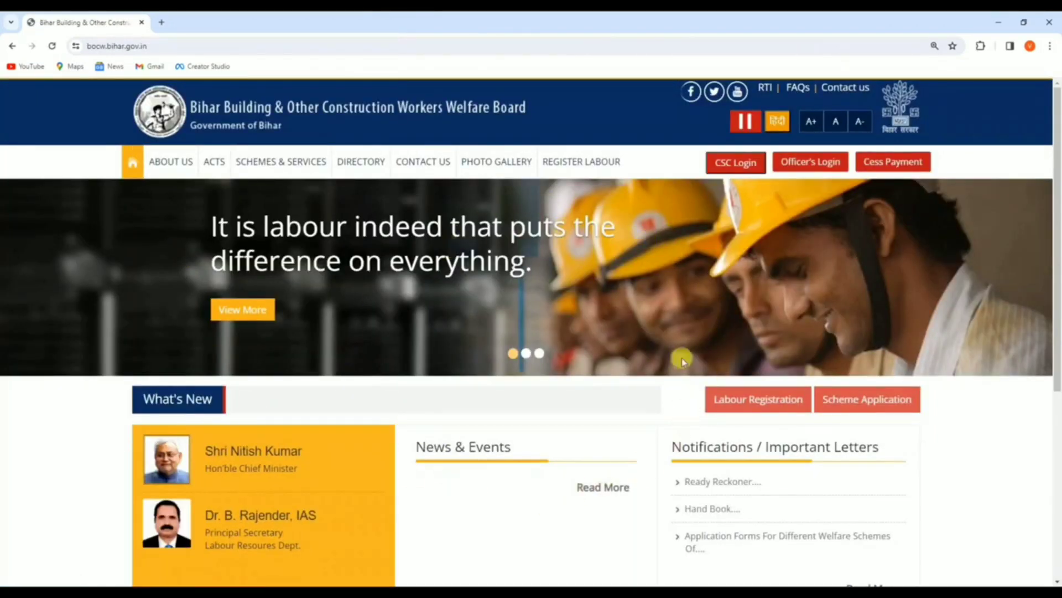
pyautogui.click(764, 410)
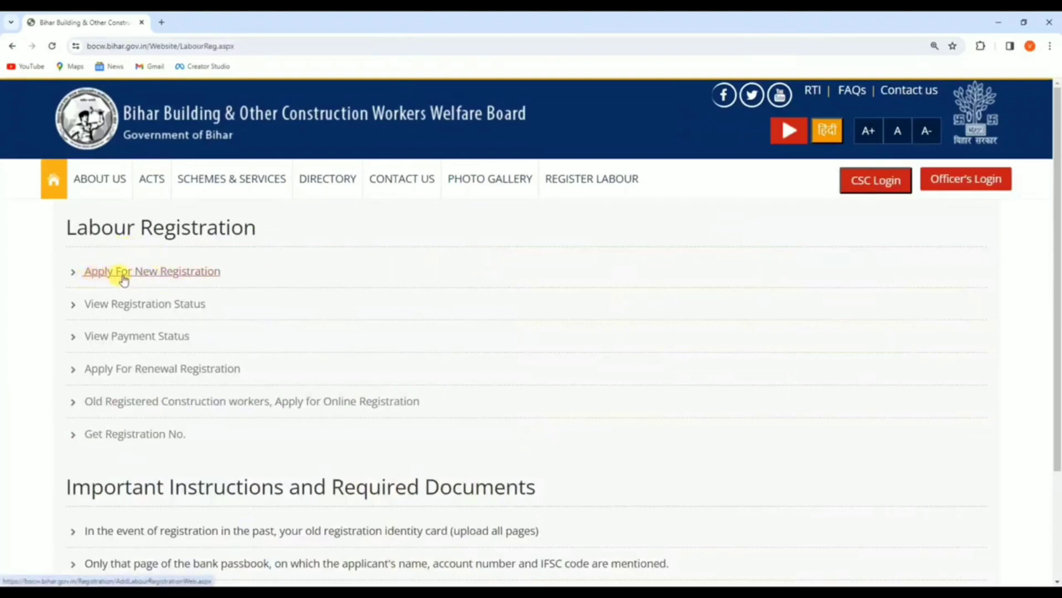
pyautogui.click(122, 276)
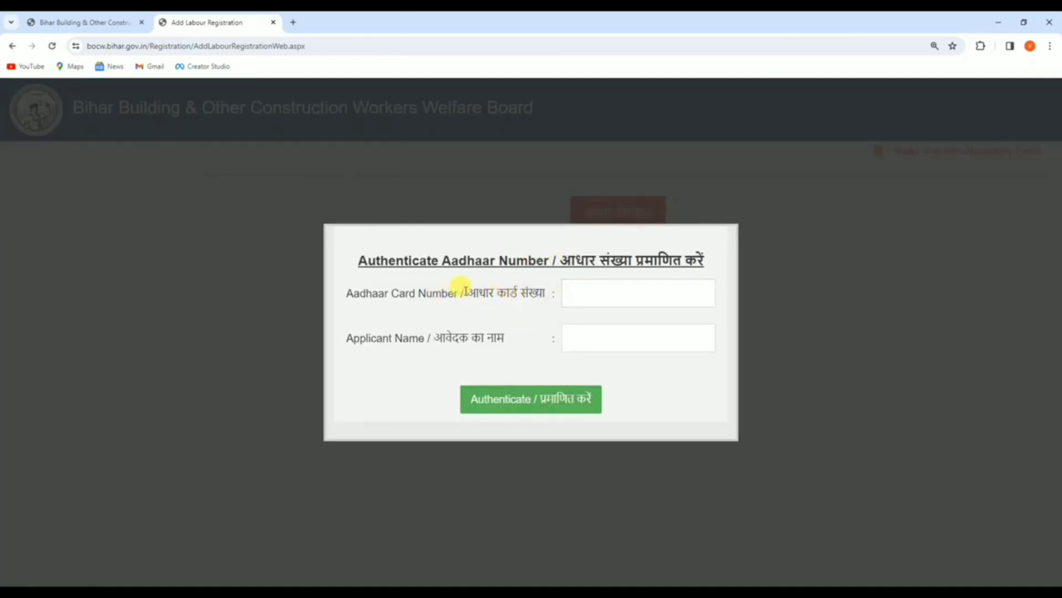
# - Authenticate the applicant with the Aadhaar card number and applicant name to open the registration form
pyautogui.moveTo(465, 292); pyautogui.dragTo(545, 290)
pyautogui.click(578, 288)
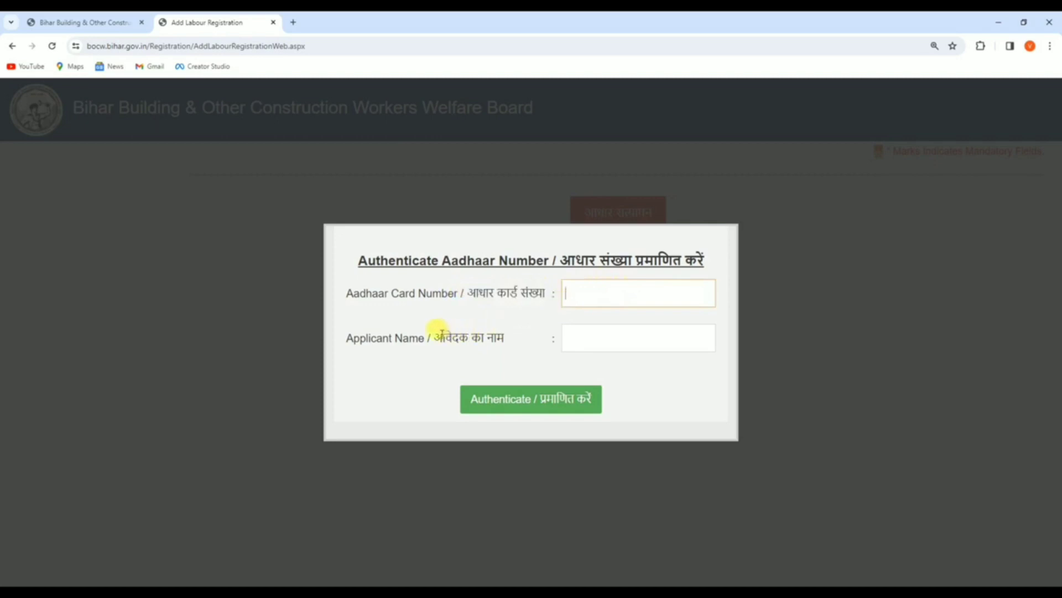
pyautogui.moveTo(437, 329); pyautogui.dragTo(498, 334)
pyautogui.click(592, 334)
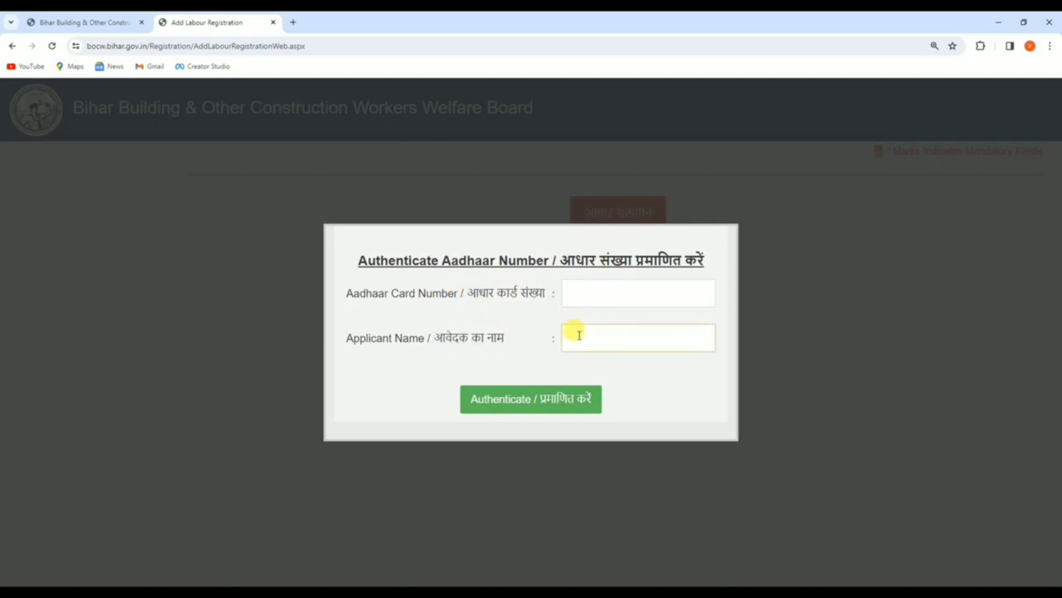
pyautogui.click(534, 408)
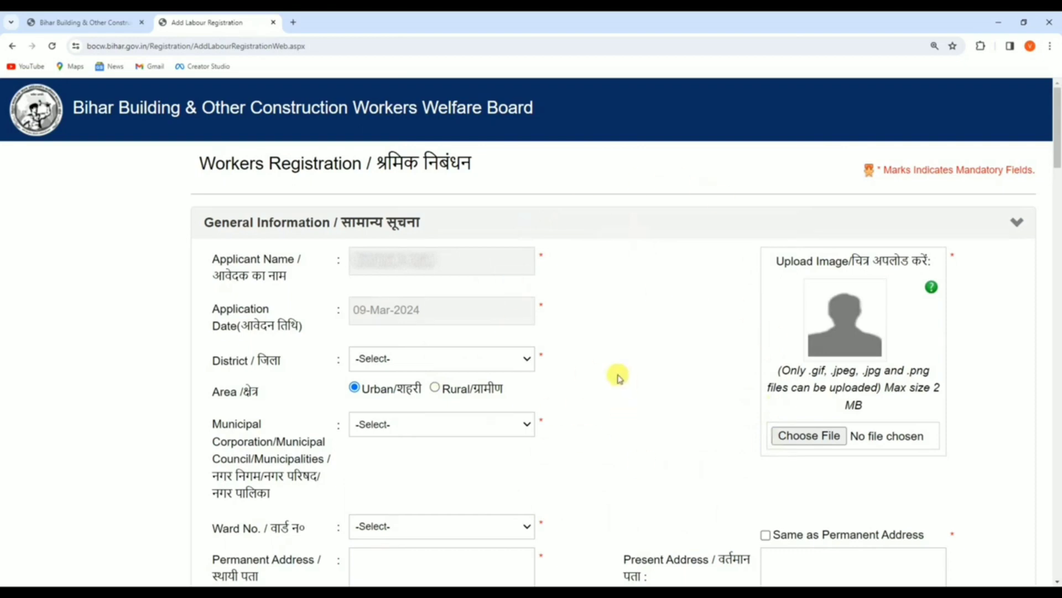
# - Set the applicant's district to Samastipur in the General Information section
pyautogui.moveTo(213, 259); pyautogui.dragTo(371, 273)
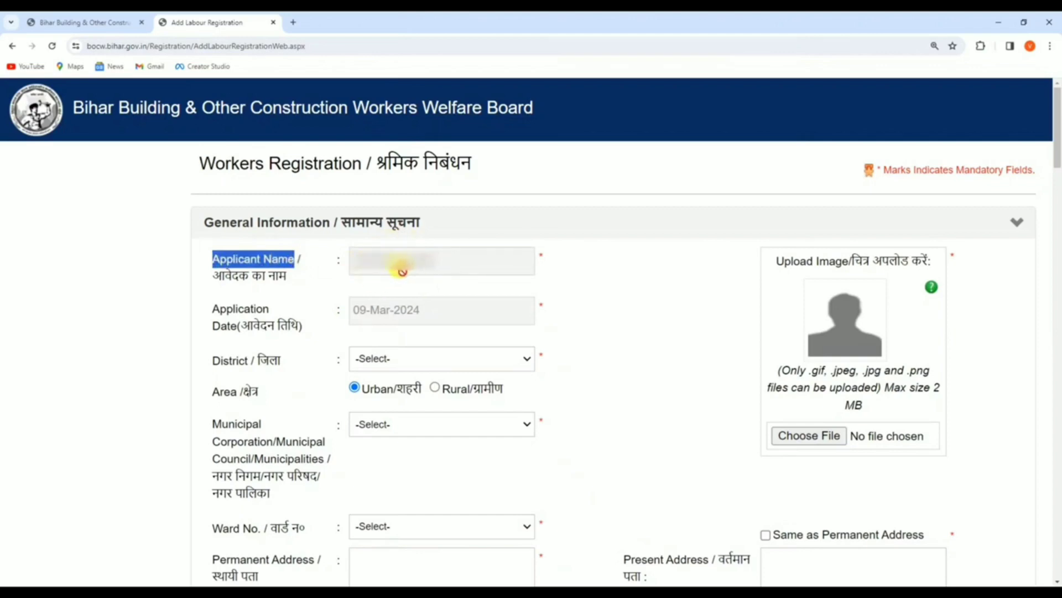
pyautogui.moveTo(213, 308); pyautogui.dragTo(294, 304)
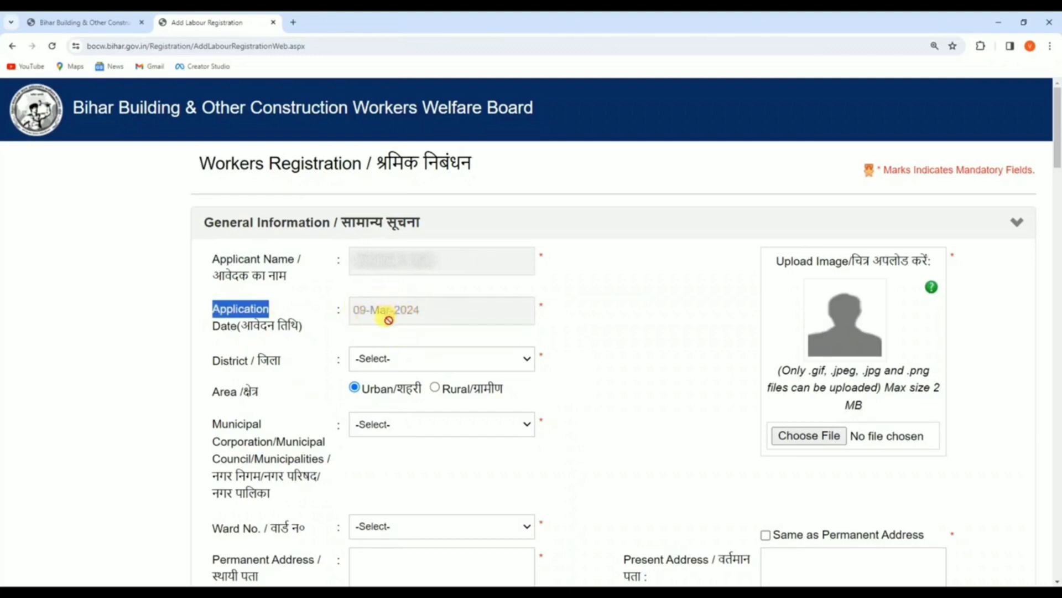
pyautogui.moveTo(213, 360); pyautogui.dragTo(296, 361)
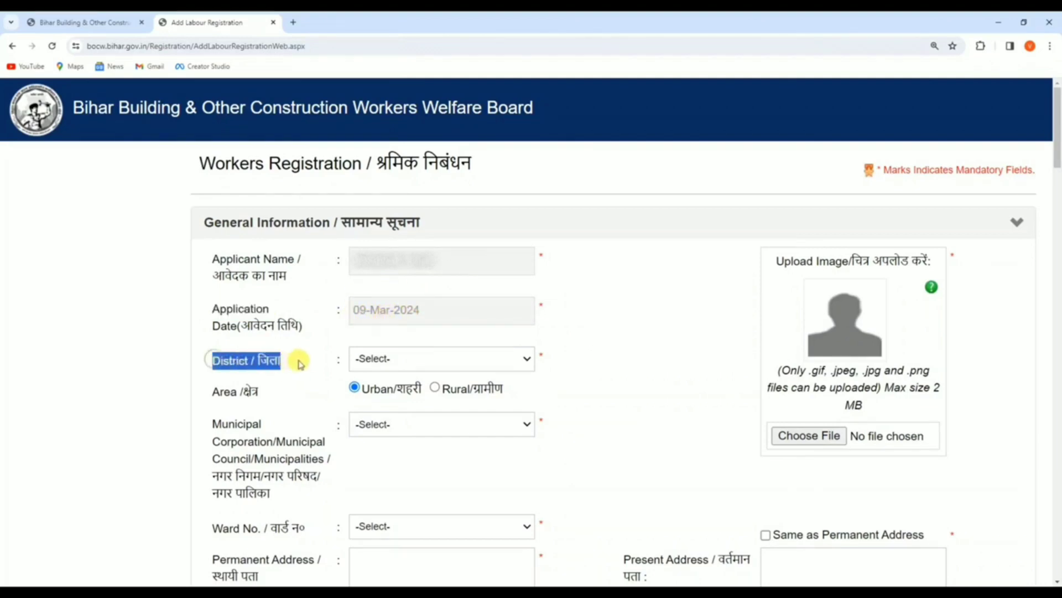
pyautogui.click(385, 358)
pyautogui.scroll(-4, 408, 299)
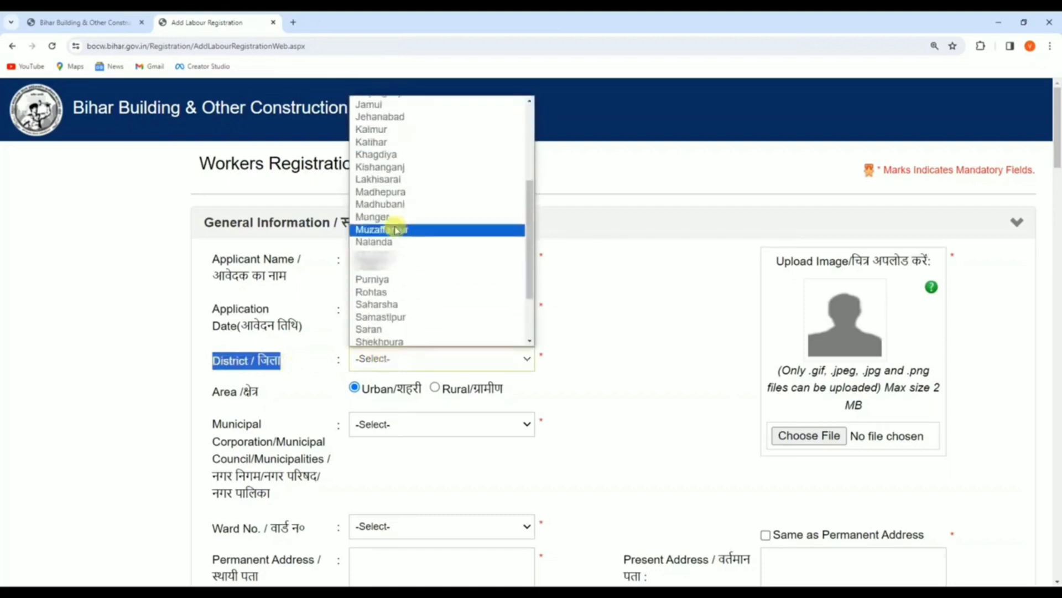
pyautogui.click(381, 320)
pyautogui.click(389, 243)
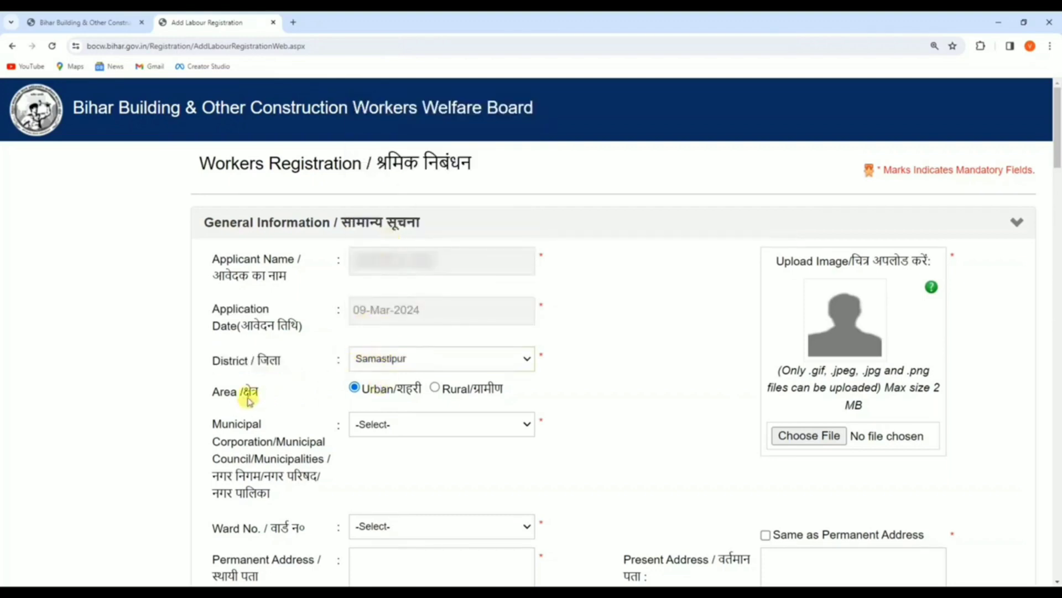
# - Keep the area as Urban and set the municipal body to Rosera Nagar Panchayat
pyautogui.moveTo(213, 391); pyautogui.dragTo(344, 401)
pyautogui.click(354, 395)
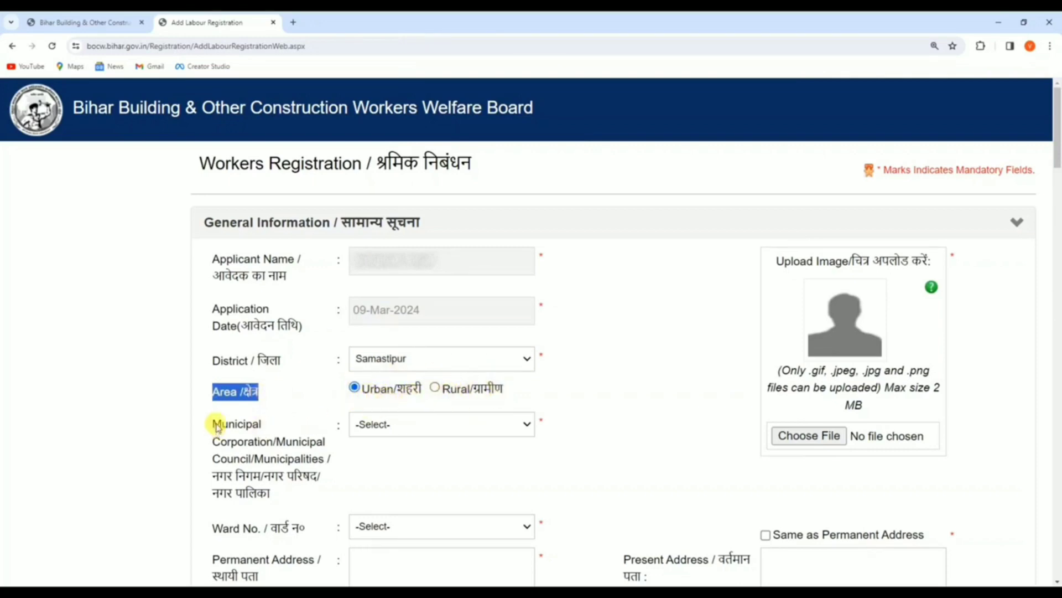
pyautogui.moveTo(214, 423); pyautogui.dragTo(298, 495)
pyautogui.click(386, 428)
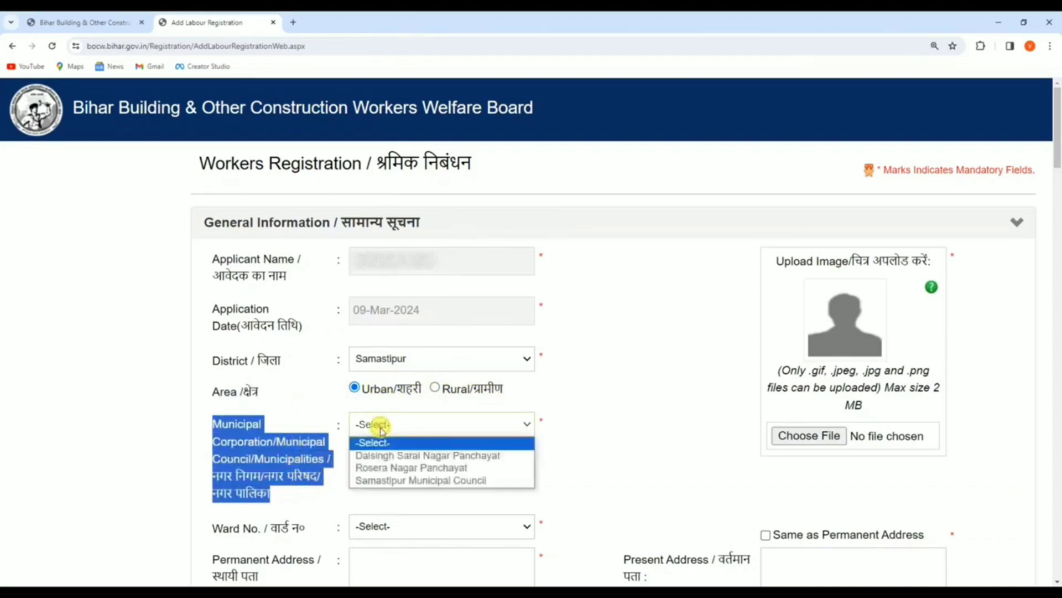
pyautogui.click(390, 467)
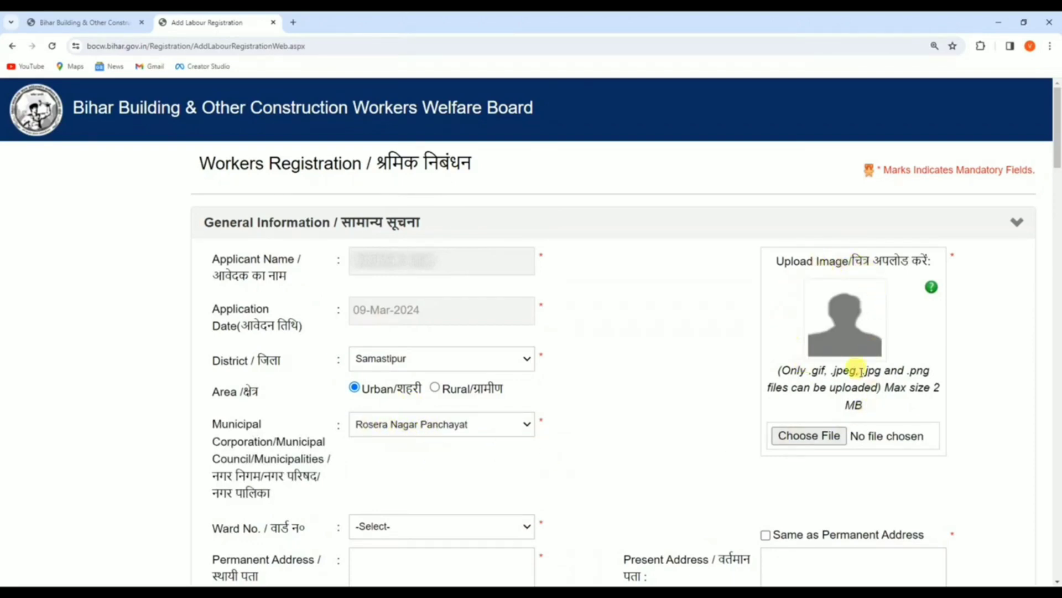
# - Review the image upload field and set the ward number to Ward No.10
pyautogui.moveTo(776, 261); pyautogui.dragTo(849, 262)
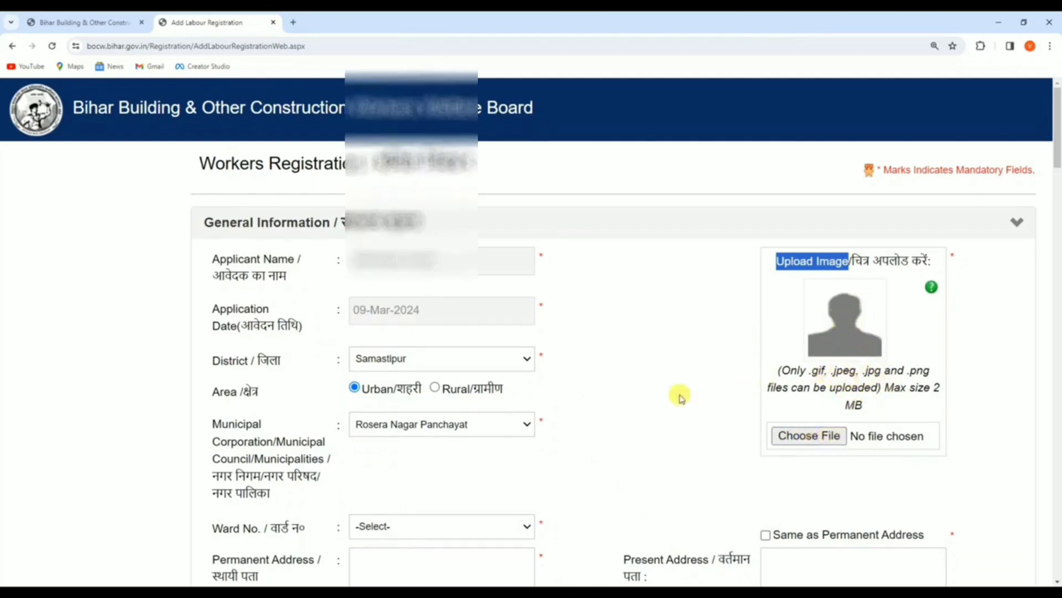
pyautogui.scroll(-3, 598, 403)
pyautogui.scroll(-1, 601, 407)
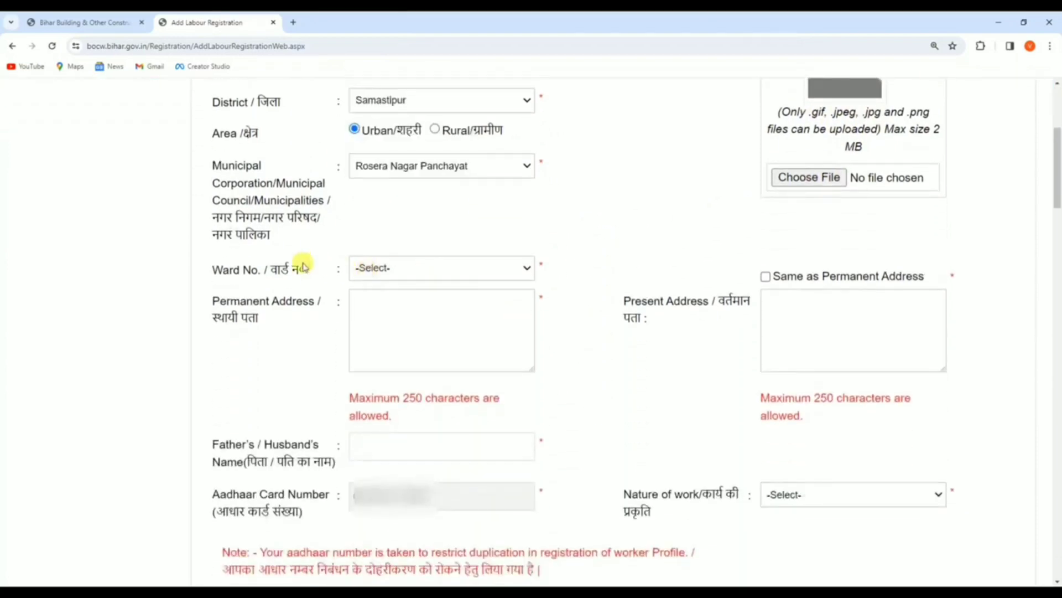
pyautogui.moveTo(214, 268); pyautogui.dragTo(308, 267)
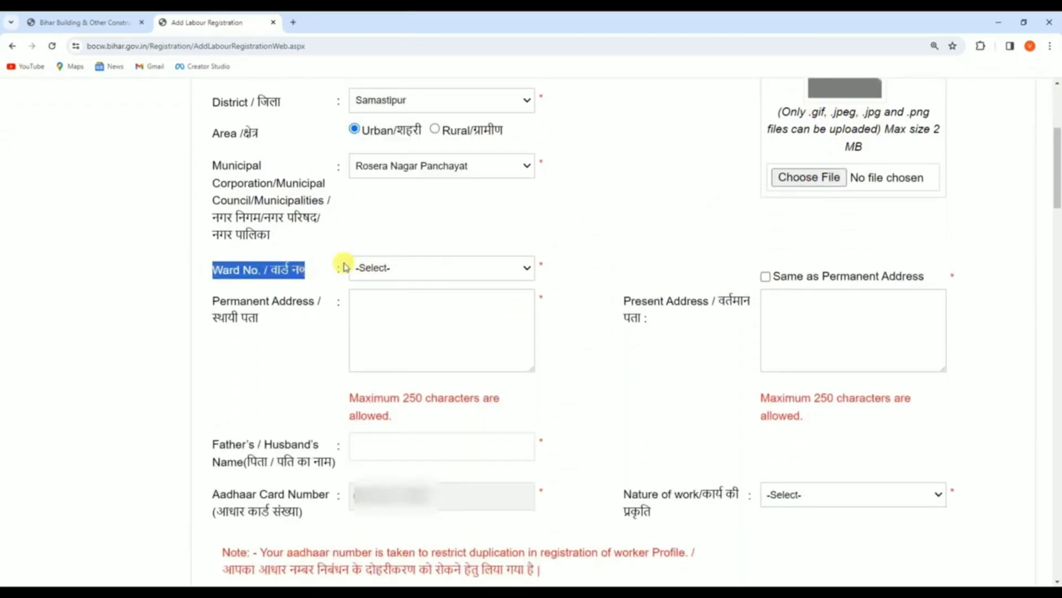
pyautogui.click(391, 271)
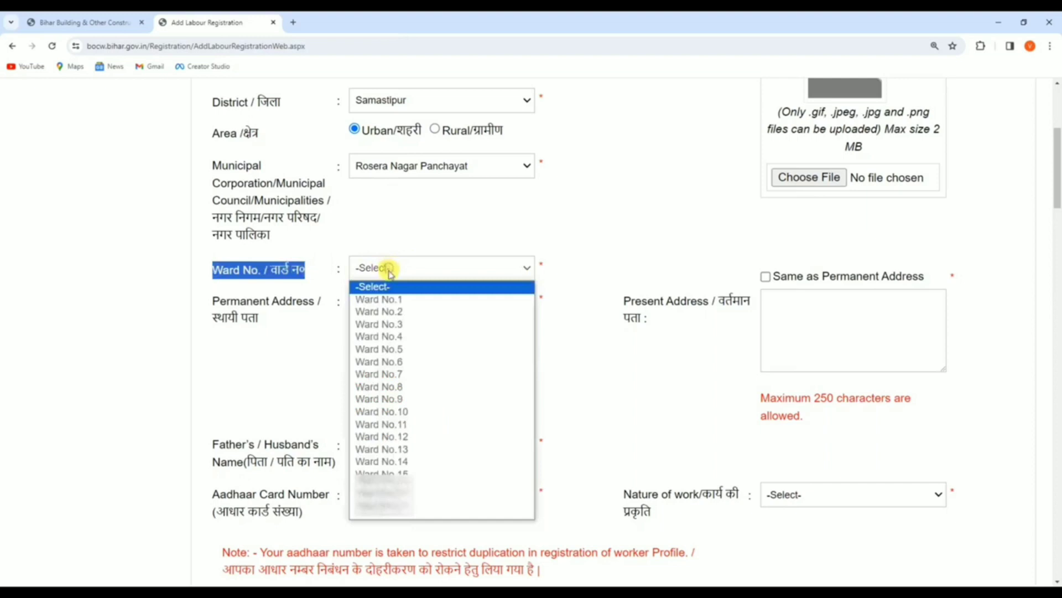
pyautogui.click(387, 410)
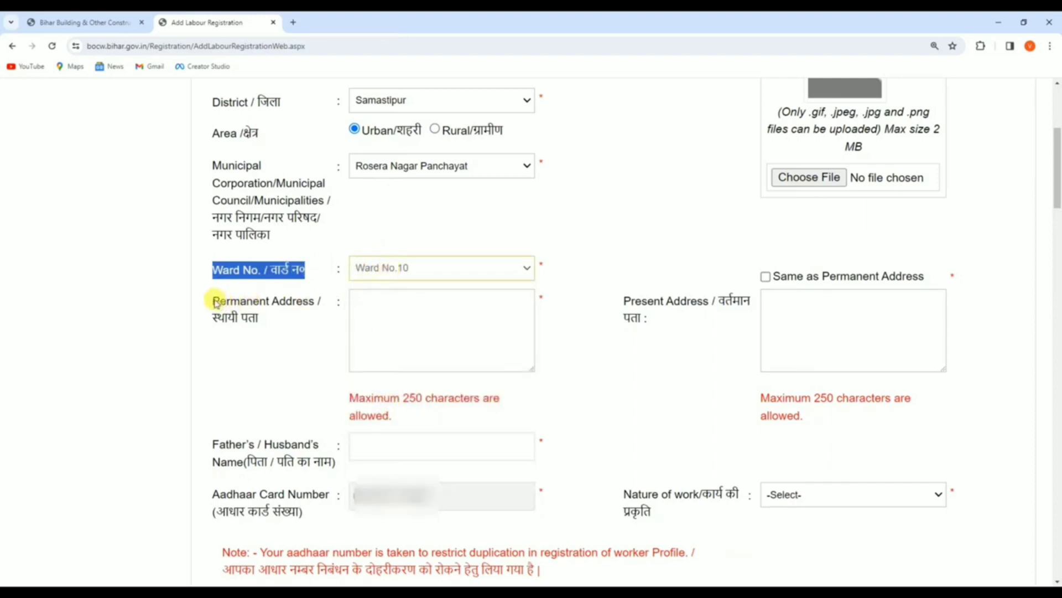
# - Try the Same as Permanent Address option for the present address, then clear it
pyautogui.moveTo(215, 303); pyautogui.dragTo(286, 325)
pyautogui.click(422, 306)
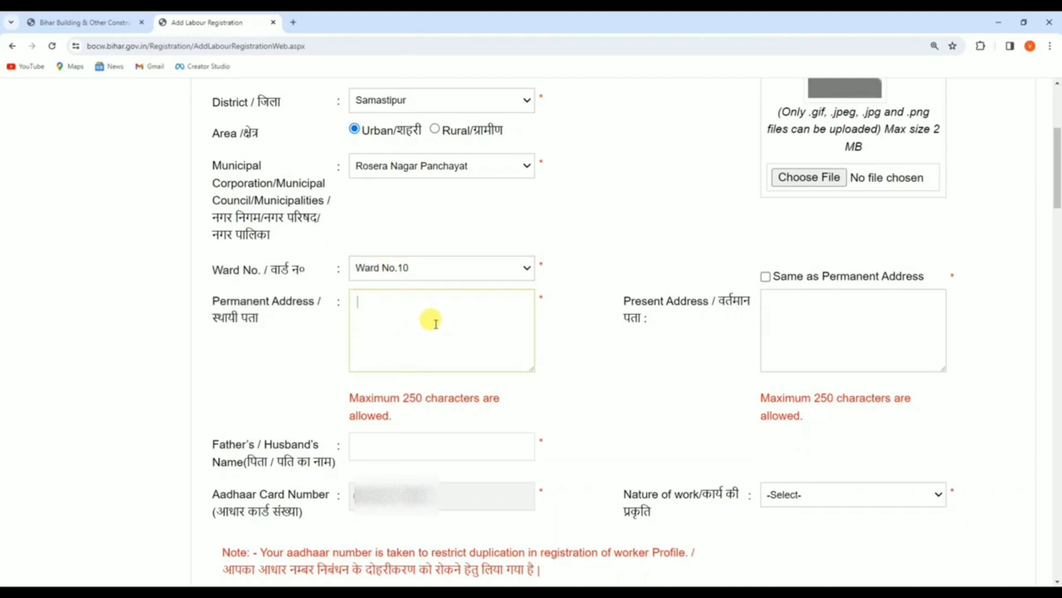
pyautogui.moveTo(621, 301); pyautogui.dragTo(729, 309)
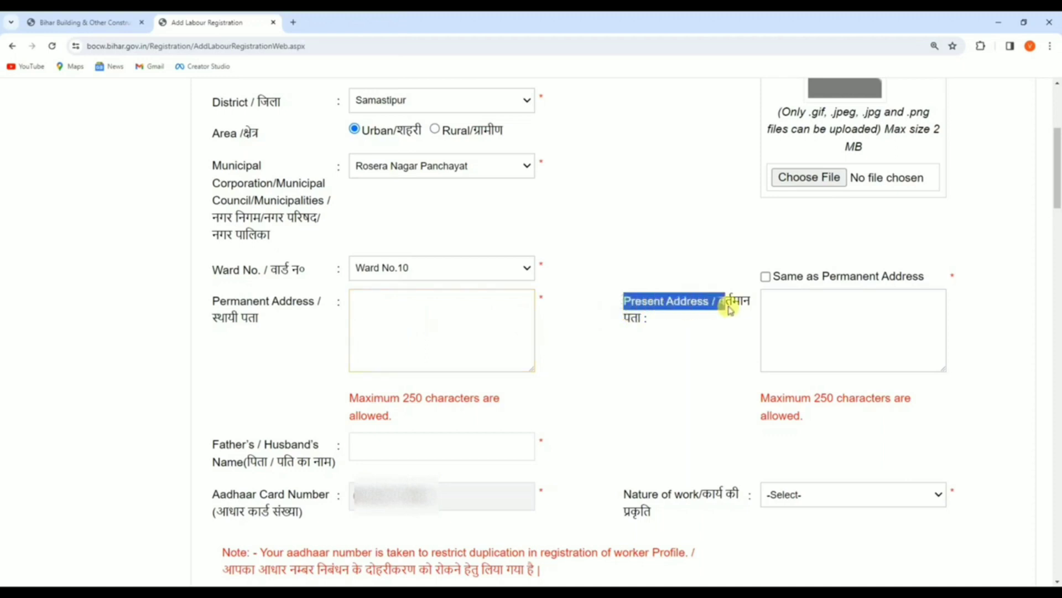
pyautogui.click(766, 277)
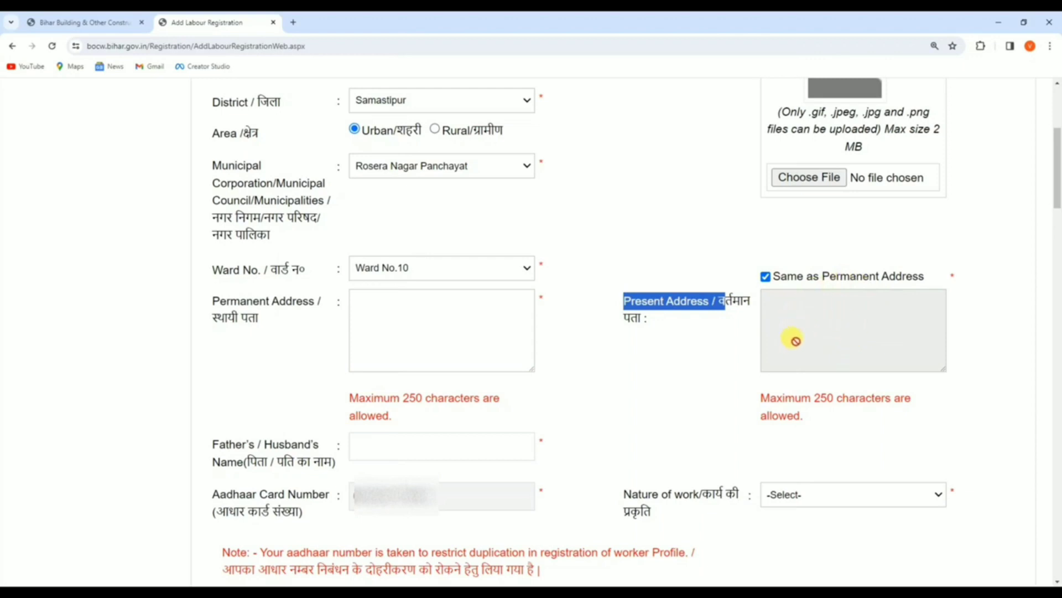
pyautogui.click(765, 277)
pyautogui.click(775, 309)
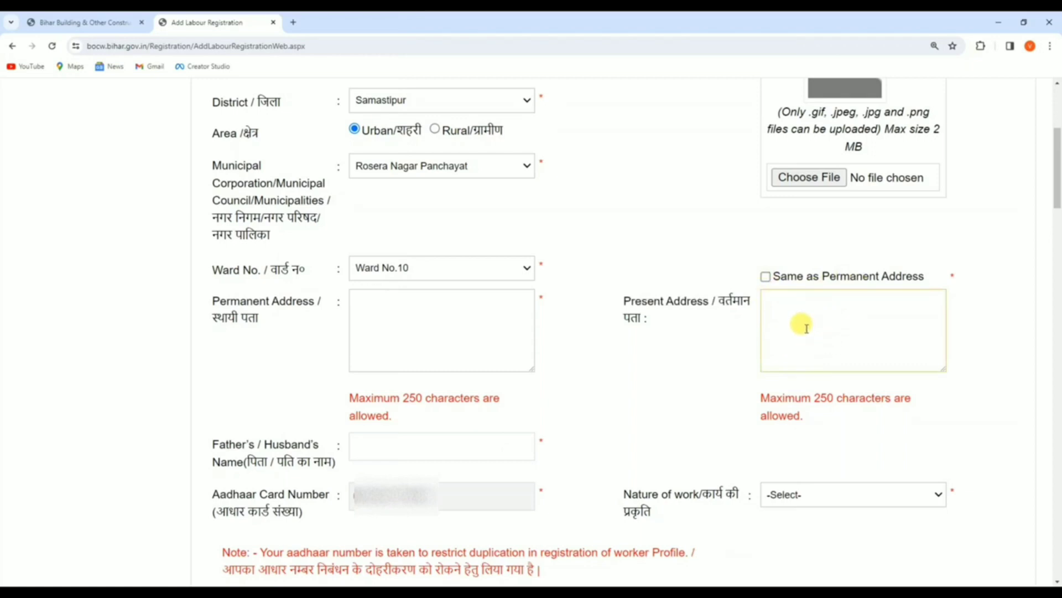
# - Set the nature of work to temporary unskilled worker engaged in railway, telephone and airport construction
pyautogui.scroll(-3, 609, 348)
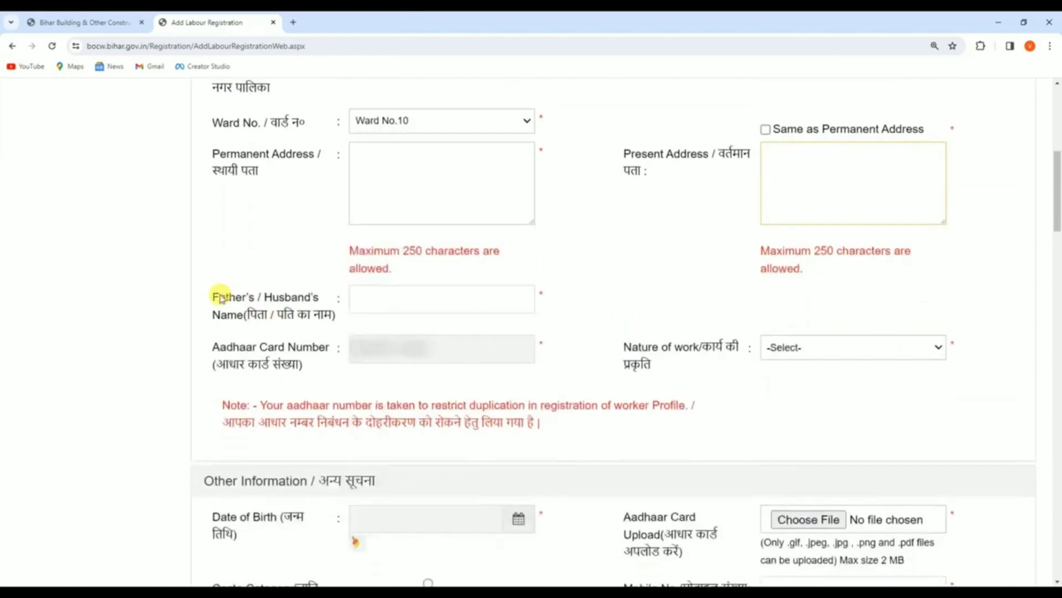
pyautogui.moveTo(213, 297); pyautogui.dragTo(315, 296)
pyautogui.click(371, 294)
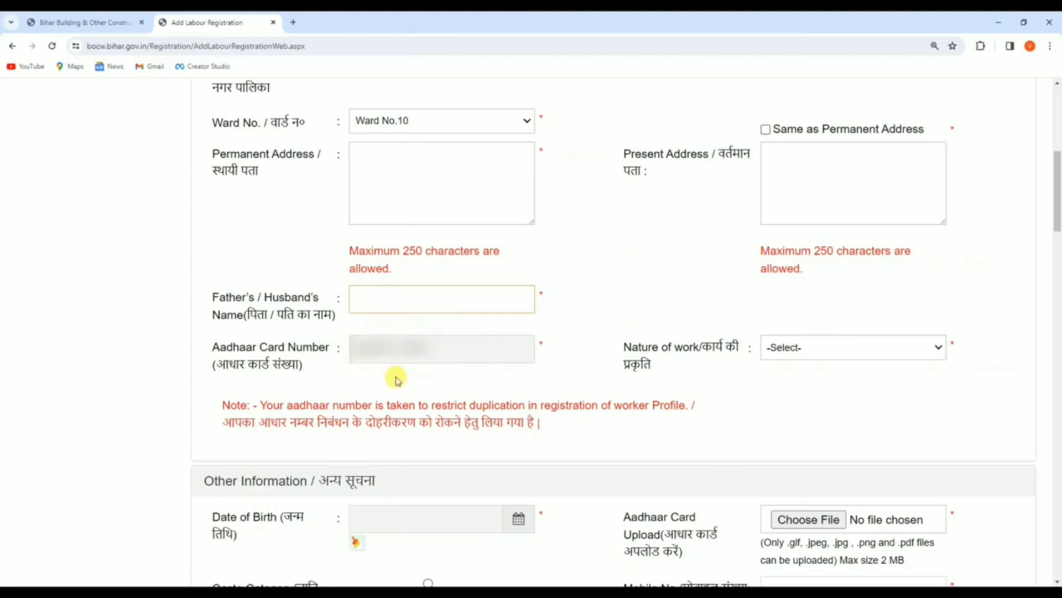
pyautogui.moveTo(625, 347); pyautogui.dragTo(716, 349)
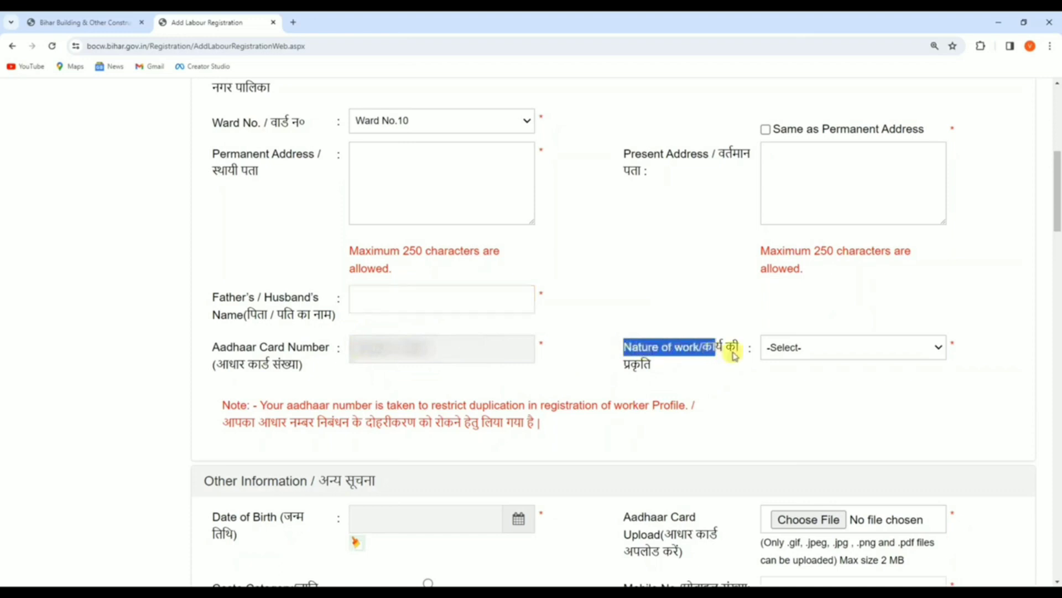
pyautogui.click(802, 348)
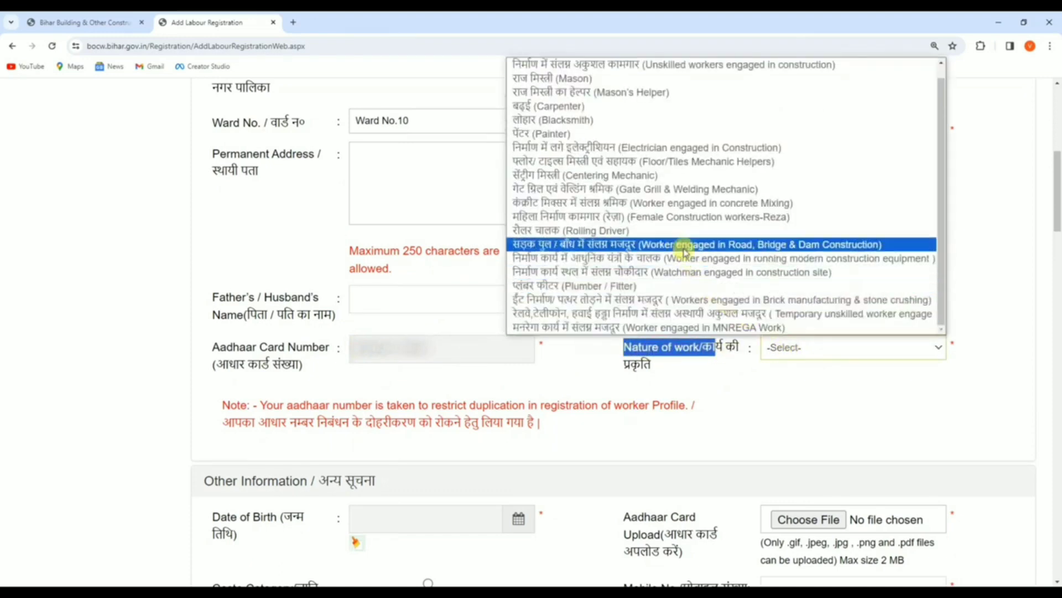
pyautogui.scroll(1, 570, 311)
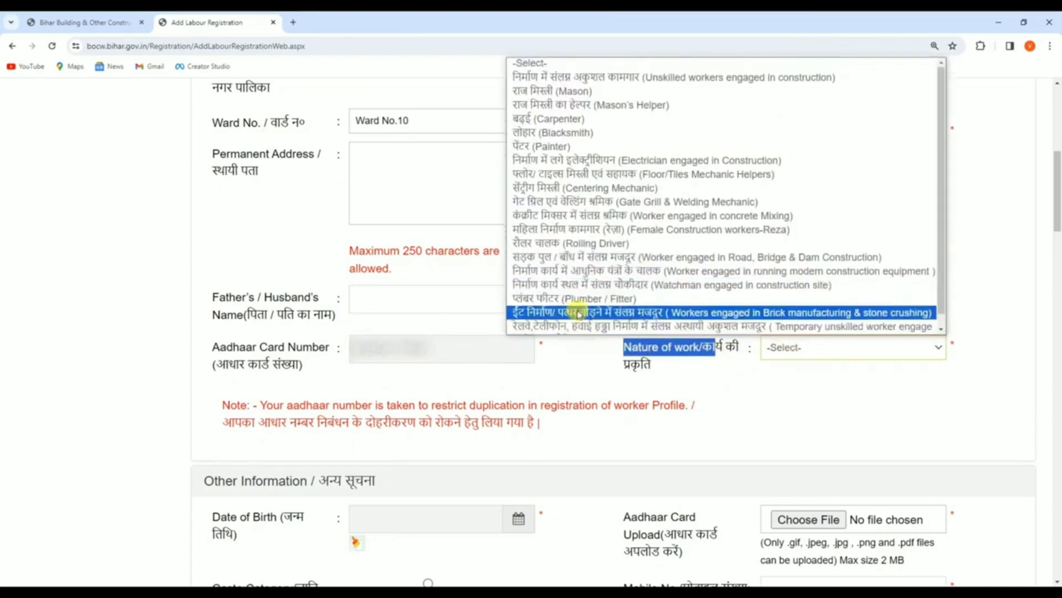
pyautogui.scroll(-1, 567, 190)
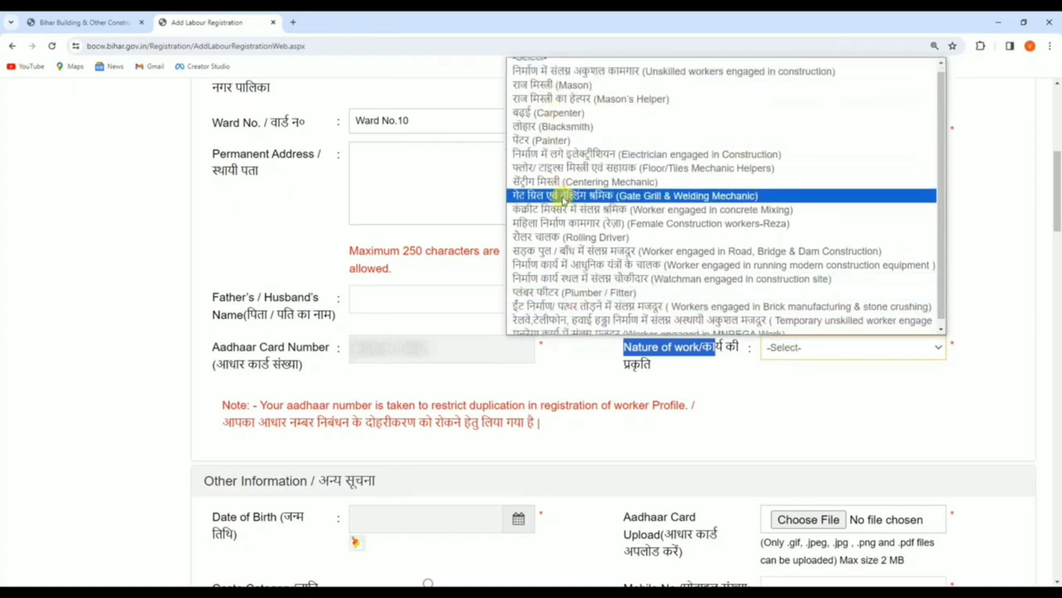
pyautogui.click(593, 314)
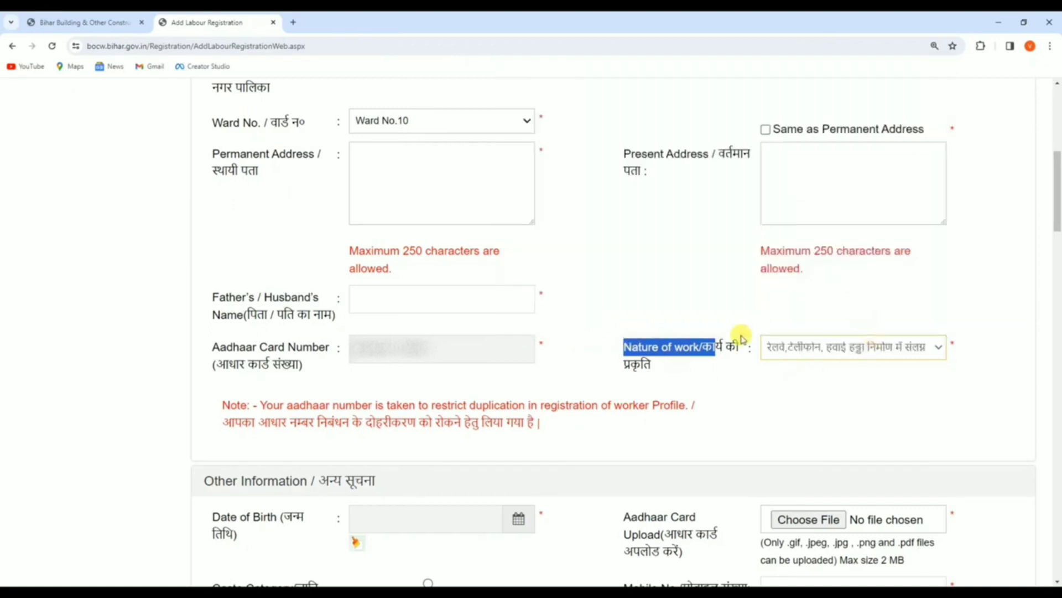
pyautogui.click(792, 368)
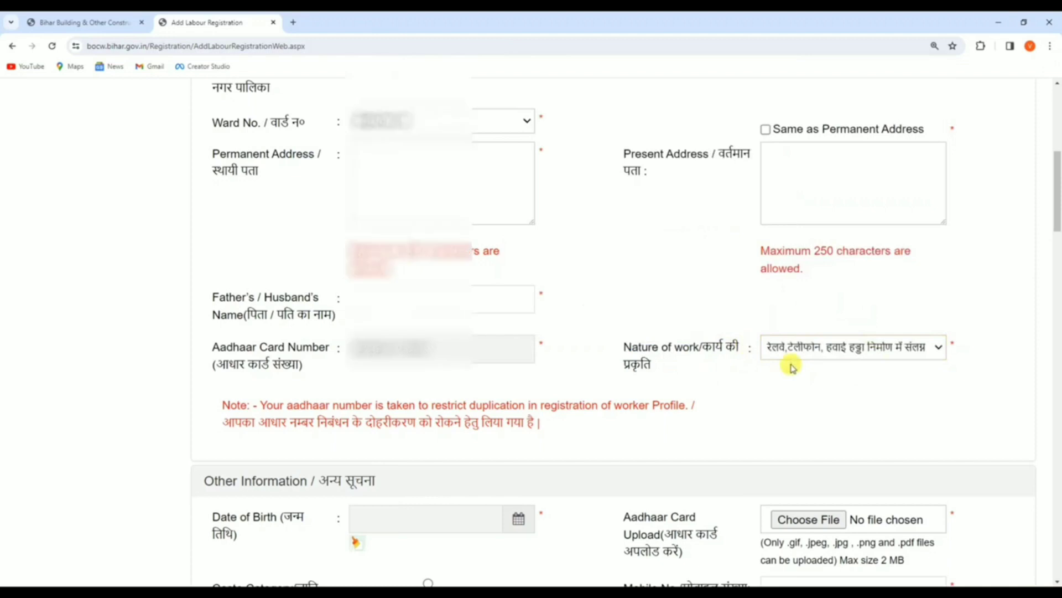
# - Examine the date of birth field and the Aadhaar card upload's size and file type limits in the Other Information section
pyautogui.scroll(-5, 569, 360)
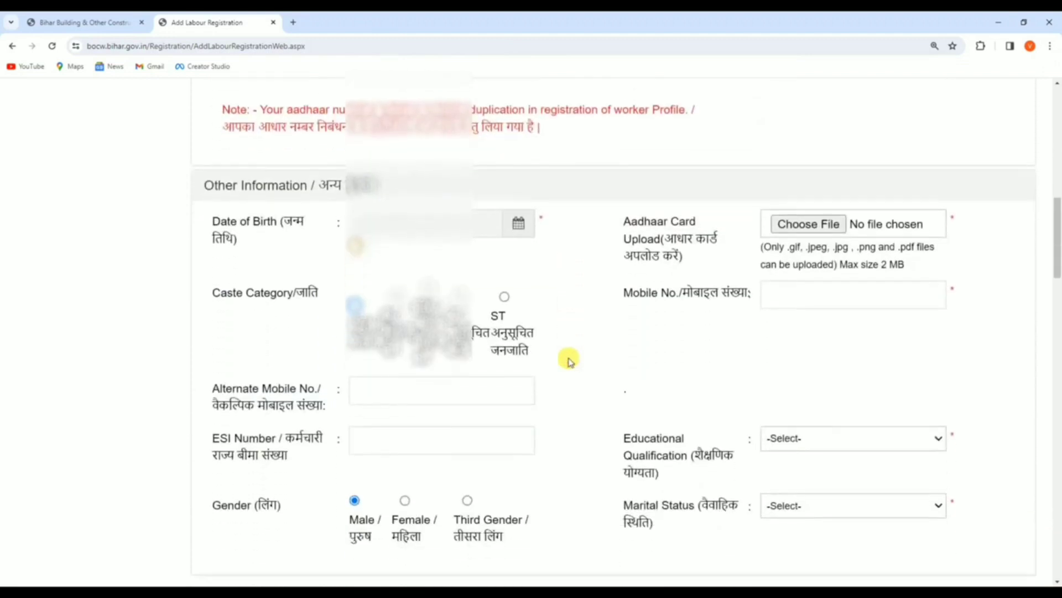
pyautogui.moveTo(206, 185); pyautogui.dragTo(310, 185)
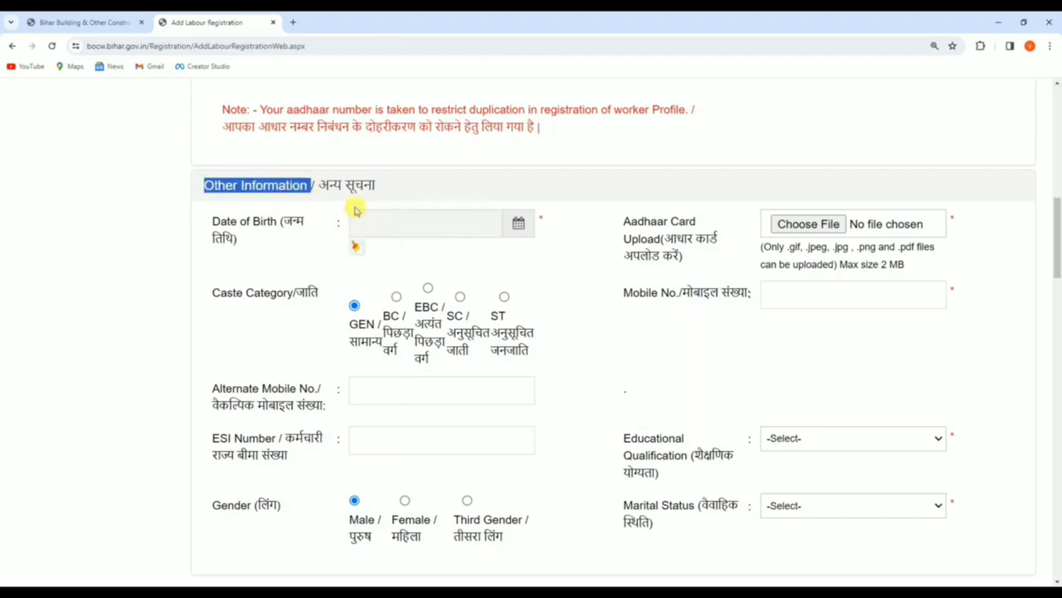
pyautogui.click(305, 228)
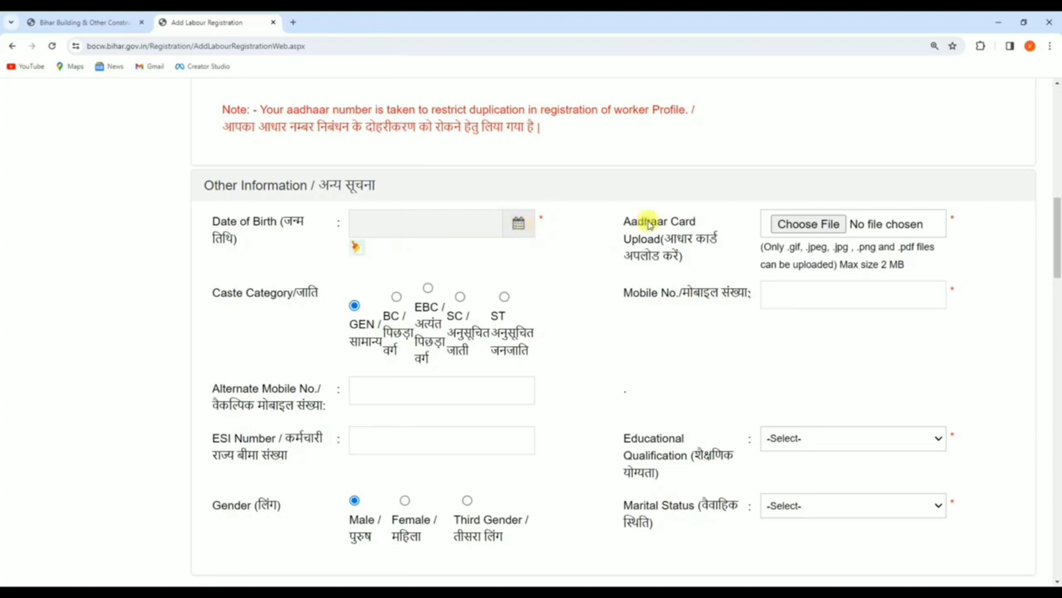
pyautogui.moveTo(627, 221); pyautogui.dragTo(773, 246)
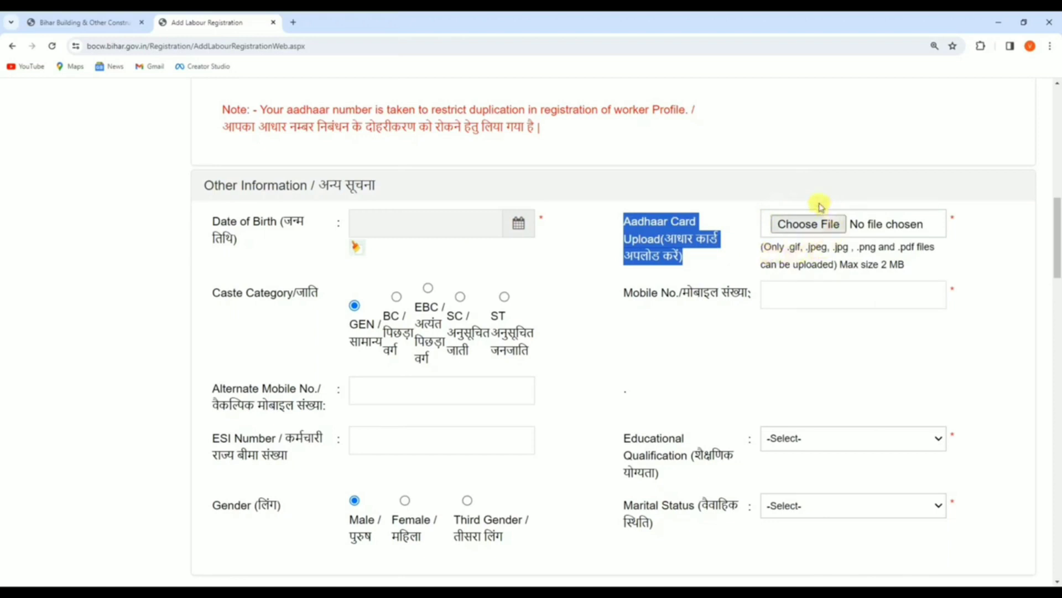
pyautogui.click(798, 258)
pyautogui.moveTo(839, 264); pyautogui.dragTo(905, 264)
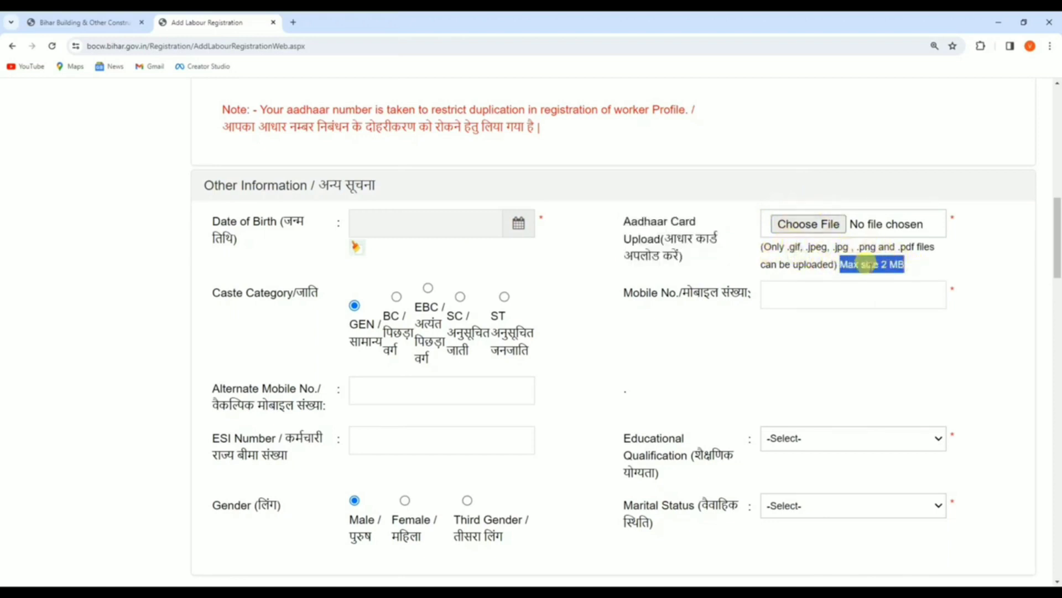
pyautogui.click(789, 250)
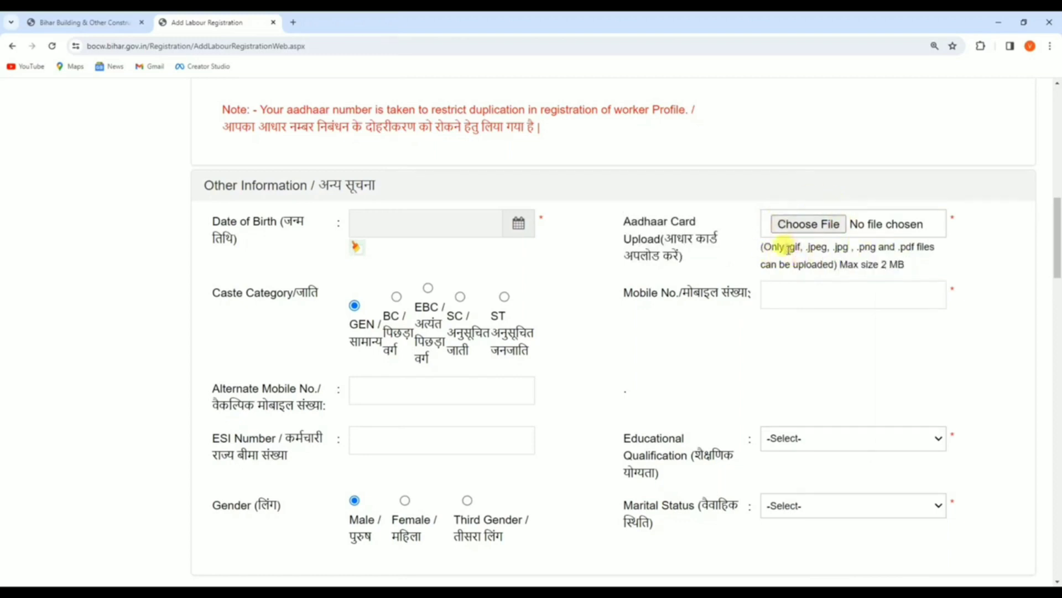
# - Set the worker's caste category to SC
pyautogui.moveTo(213, 293); pyautogui.dragTo(293, 296)
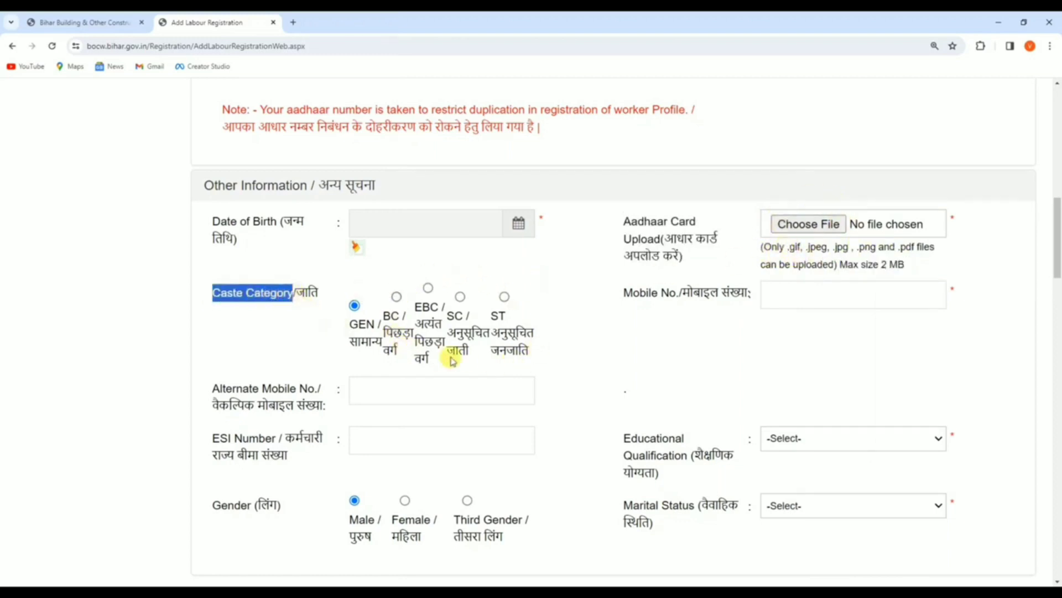
pyautogui.click(461, 297)
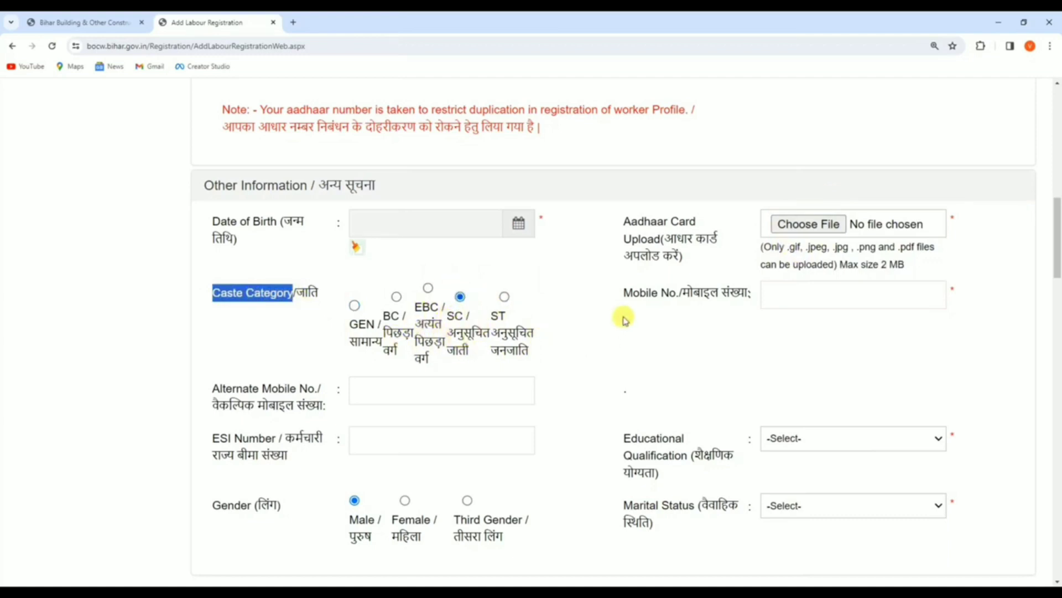
# - Examine the mobile number, alternate mobile number and ESI number fields without filling them in
pyautogui.moveTo(622, 292); pyautogui.dragTo(744, 292)
pyautogui.click(778, 293)
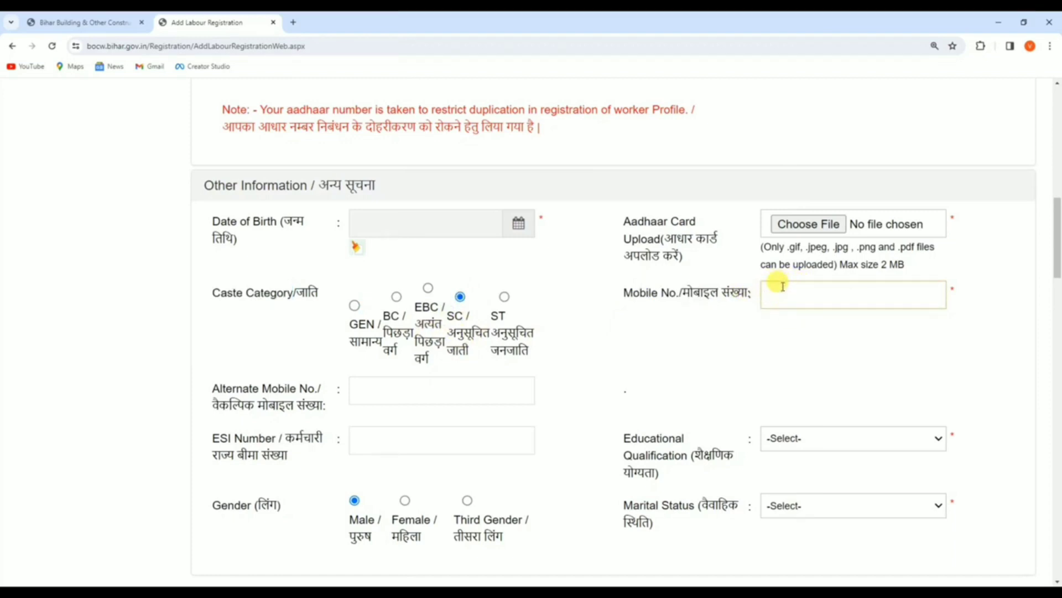
pyautogui.scroll(-2, 664, 334)
pyautogui.moveTo(212, 277); pyautogui.dragTo(329, 279)
pyautogui.click(369, 280)
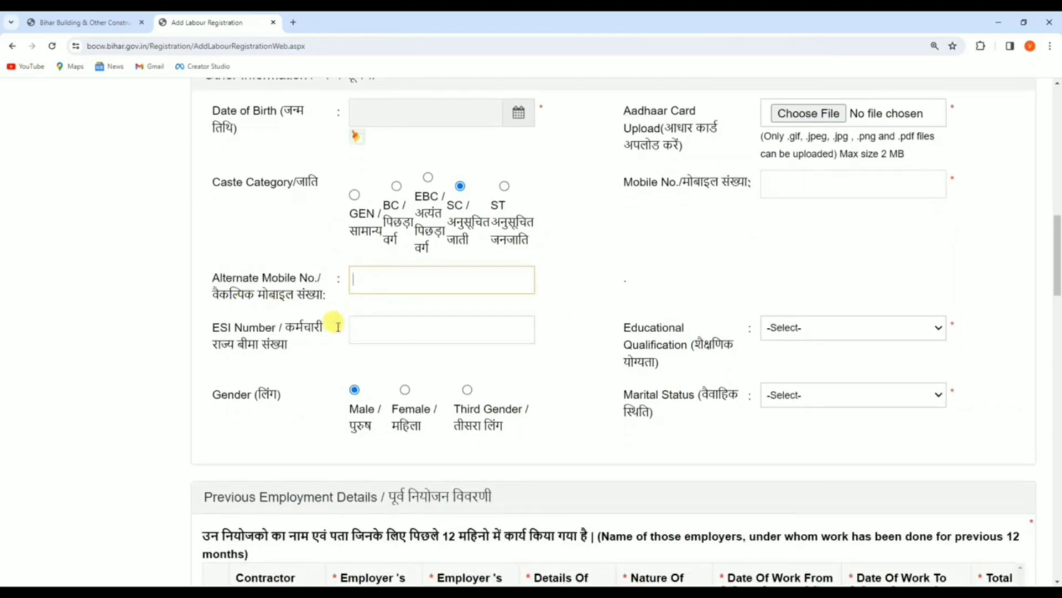
pyautogui.moveTo(285, 327); pyautogui.dragTo(332, 339)
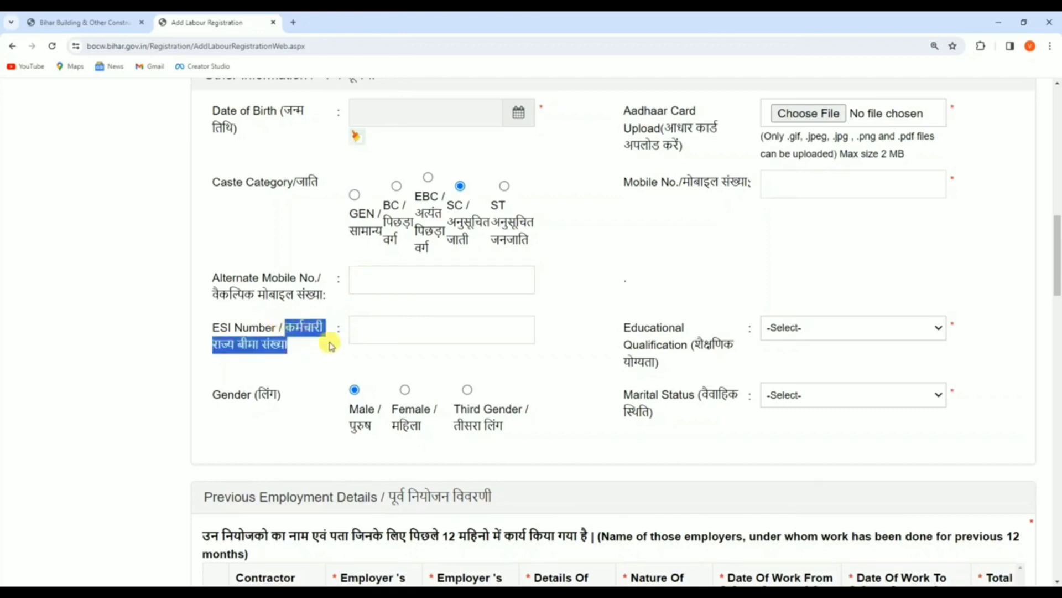
pyautogui.click(363, 331)
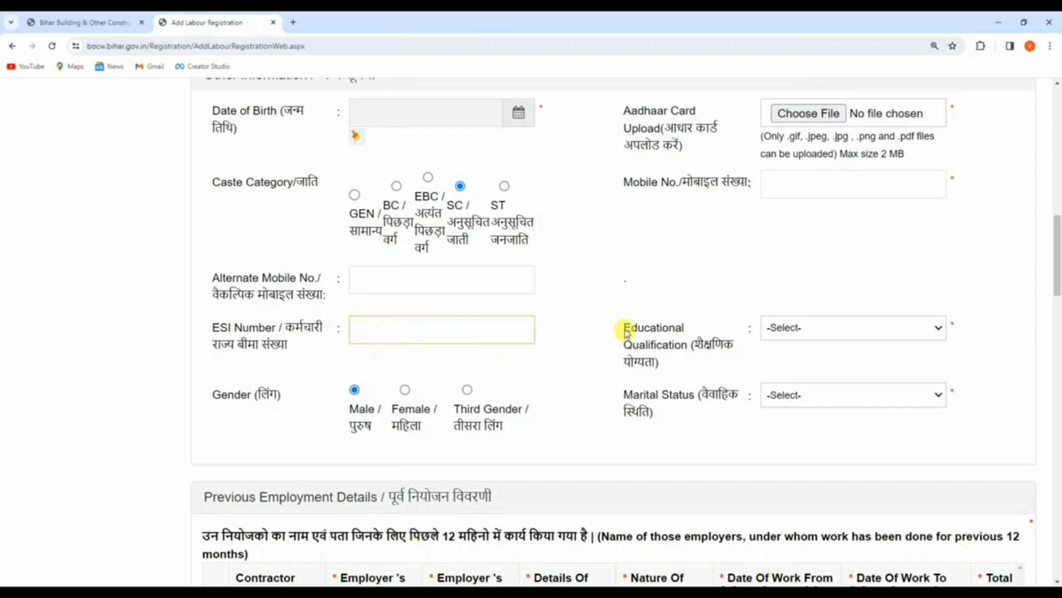
# - Set the educational qualification to Matric Pass and the marital status to Unmarried
pyautogui.moveTo(624, 329); pyautogui.dragTo(706, 346)
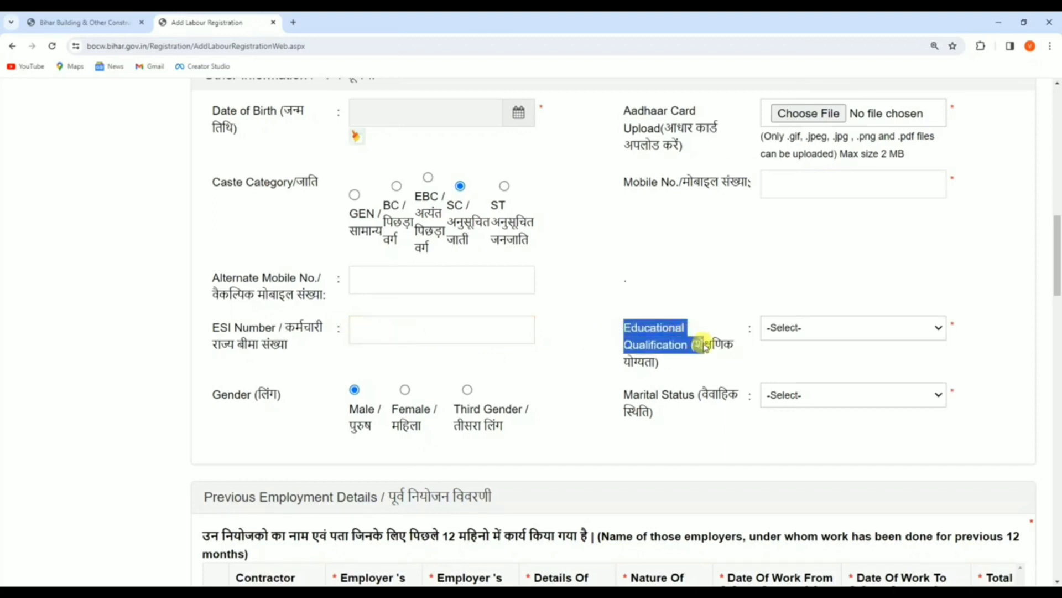
pyautogui.click(788, 328)
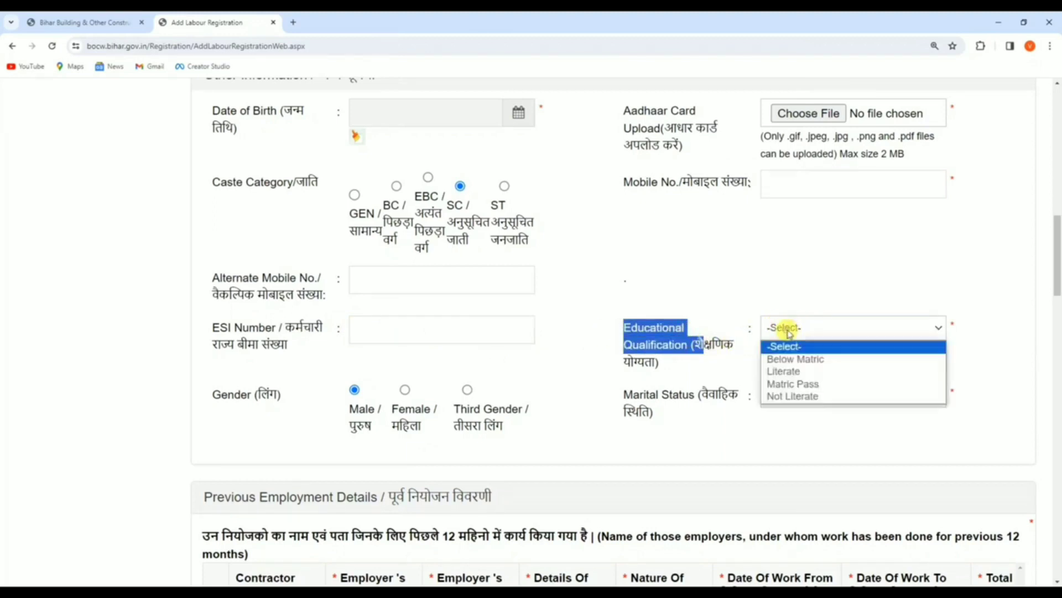
pyautogui.click(793, 386)
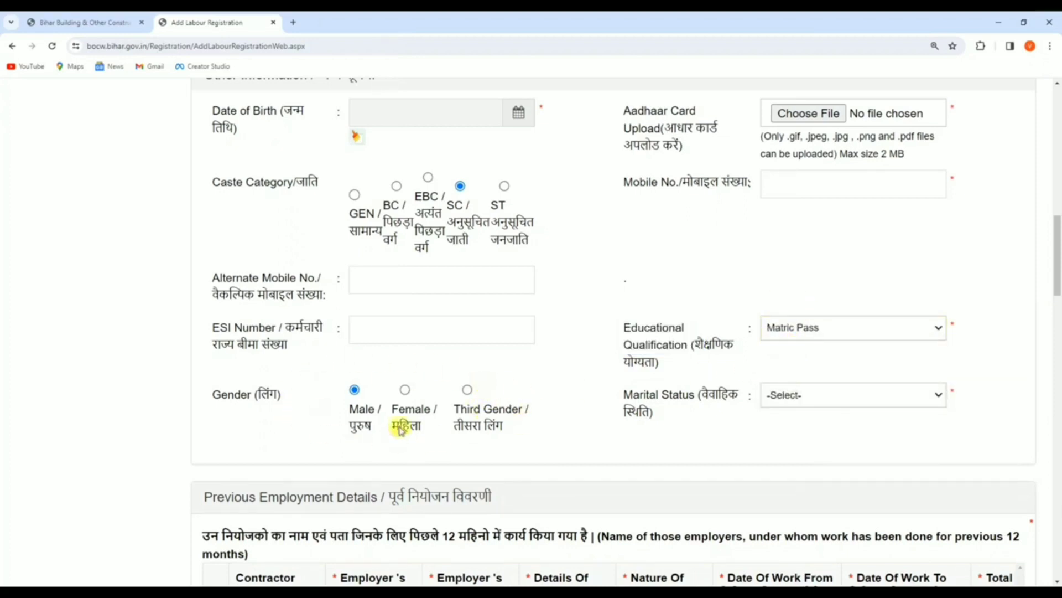
pyautogui.moveTo(633, 395); pyautogui.dragTo(718, 397)
pyautogui.click(804, 395)
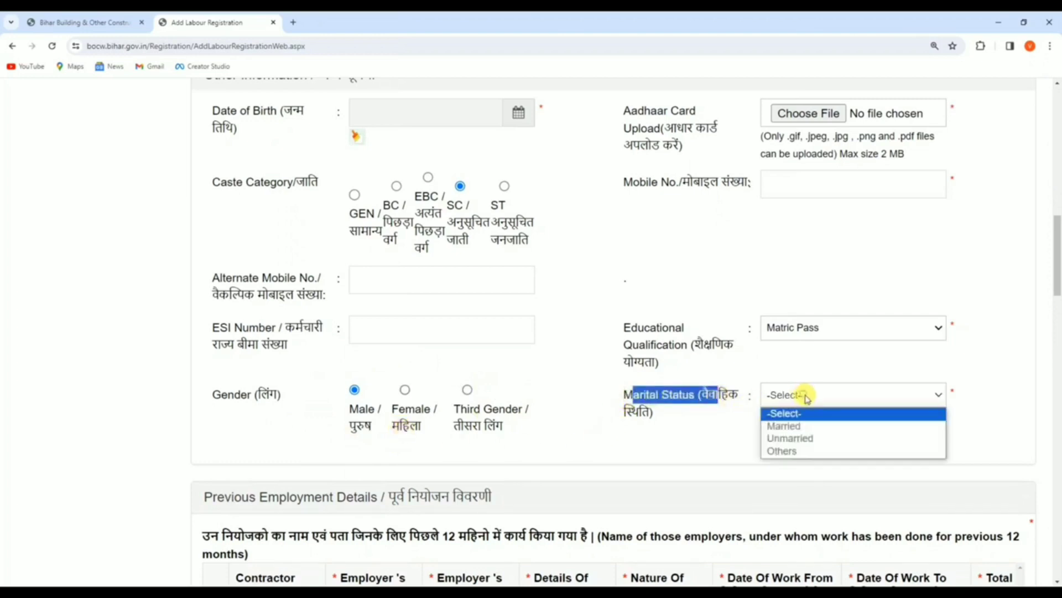
pyautogui.click(795, 438)
pyautogui.click(785, 416)
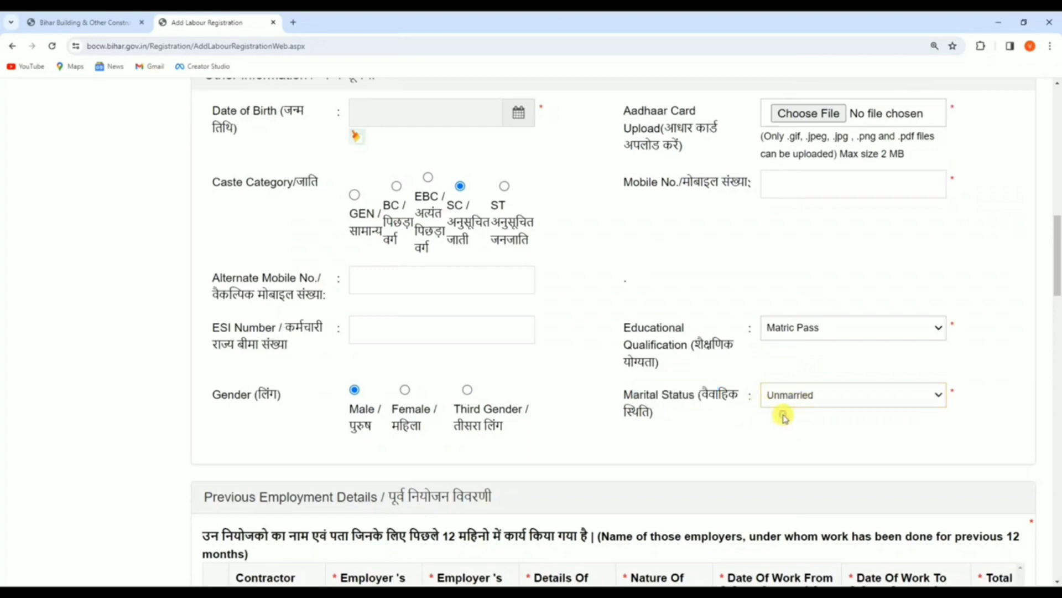
# - Review the Previous Employment Details table and accept the declaration of more than 90 days' work under the mentioned employers
pyautogui.scroll(-5, 470, 462)
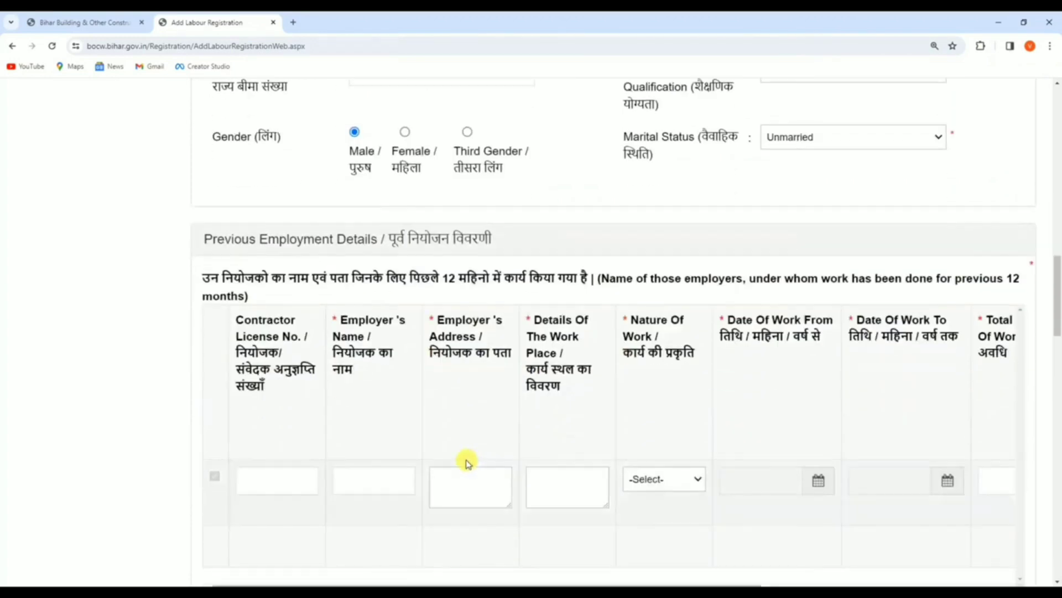
pyautogui.scroll(-1, 413, 426)
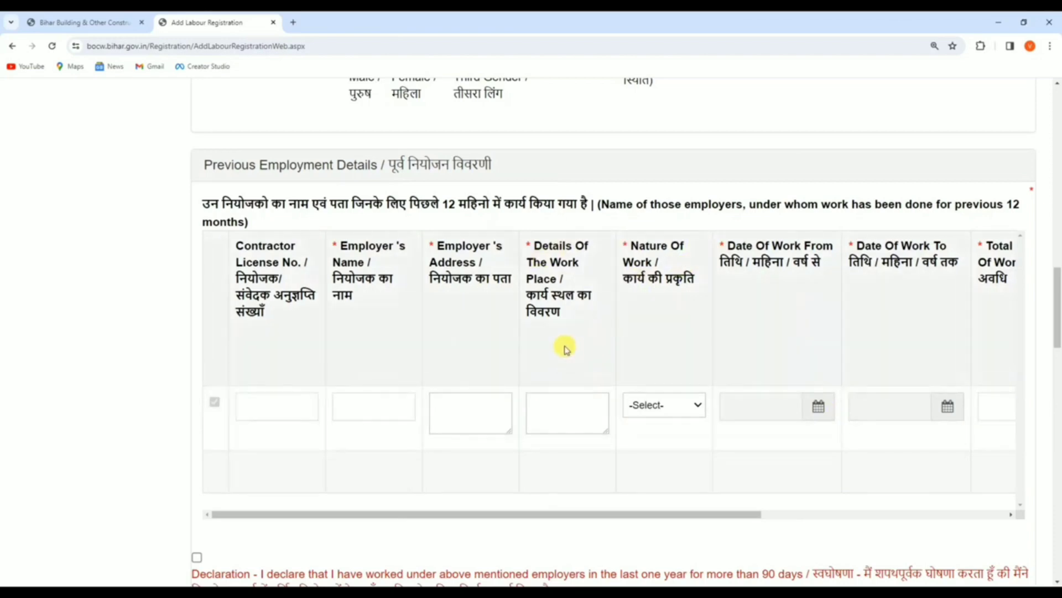
pyautogui.scroll(-5, 564, 347)
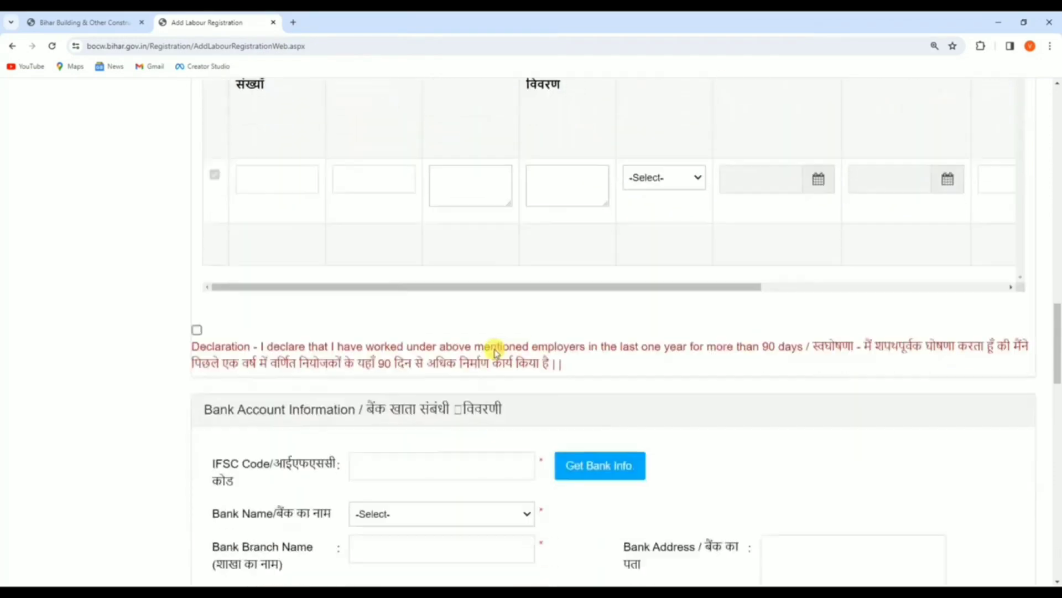
pyautogui.click(196, 300)
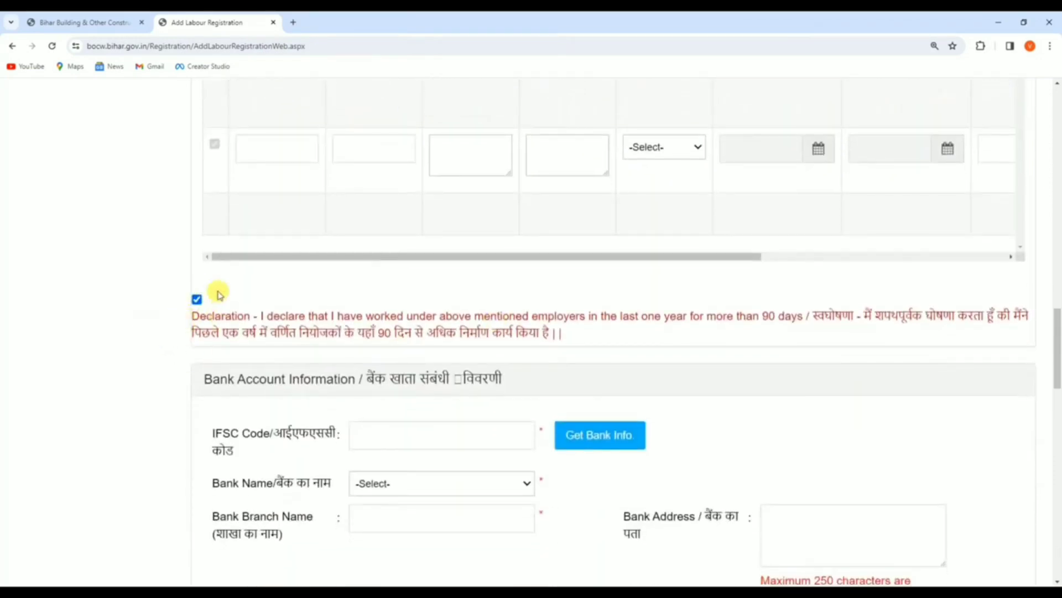
# - Review the IFSC code field under Bank Account Information and set the bank name to BANK OF INDIA
pyautogui.scroll(-3, 415, 370)
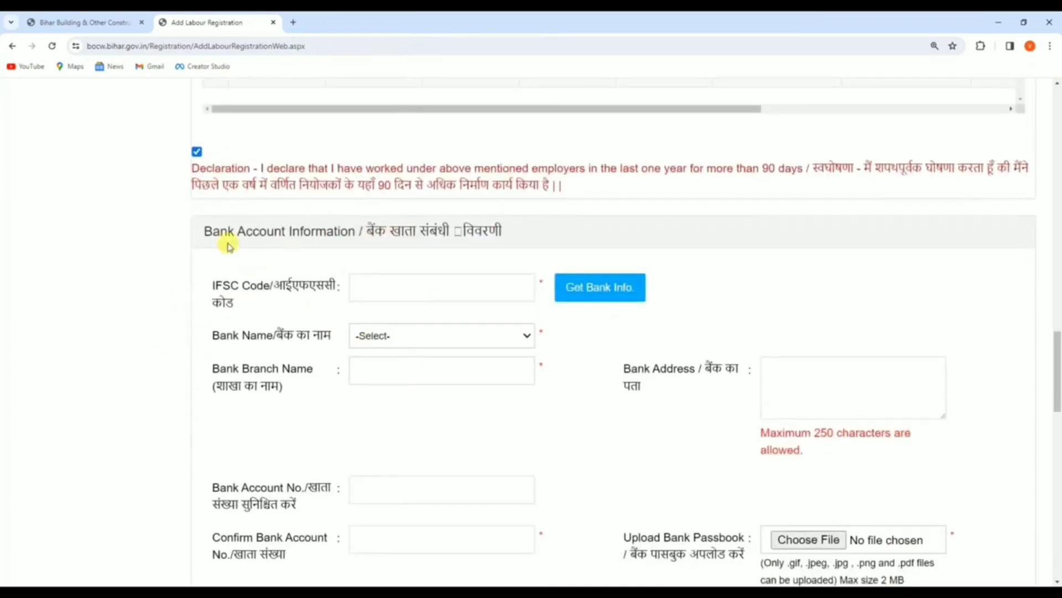
pyautogui.moveTo(217, 226); pyautogui.dragTo(352, 224)
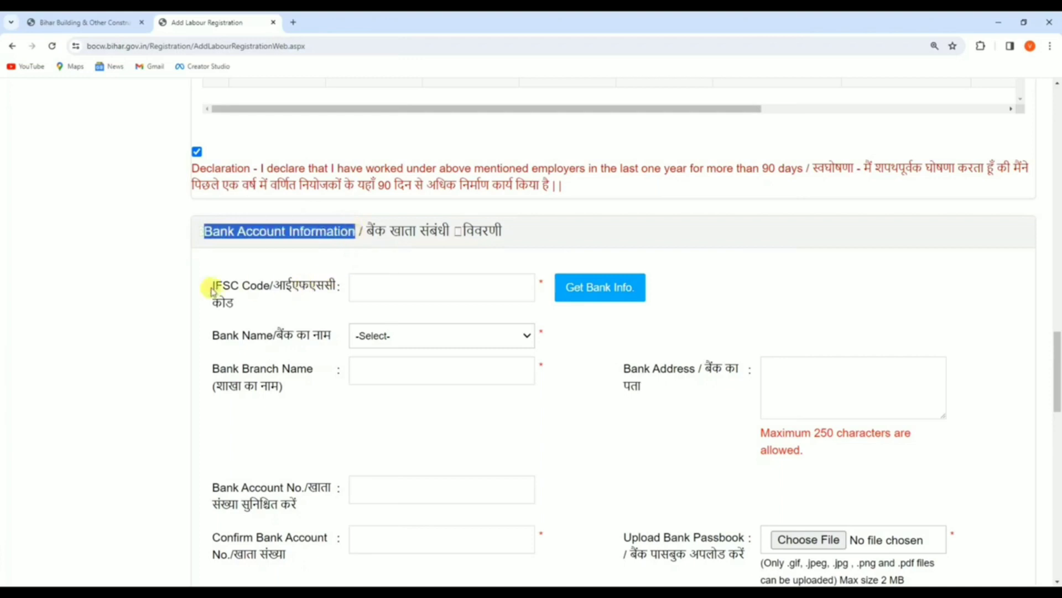
pyautogui.moveTo(209, 285); pyautogui.dragTo(281, 288)
pyautogui.click(382, 283)
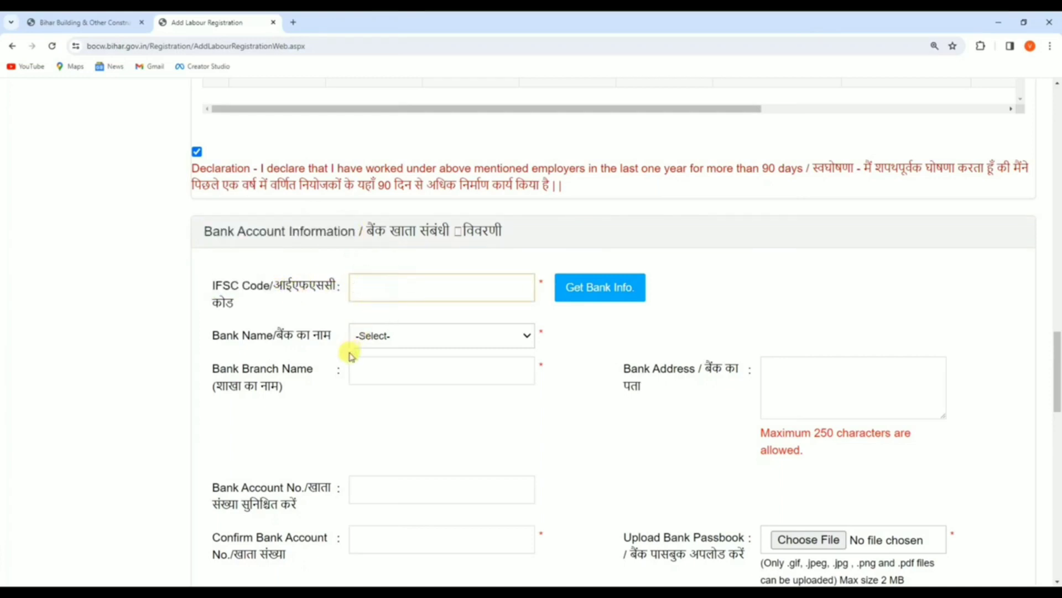
pyautogui.click(368, 332)
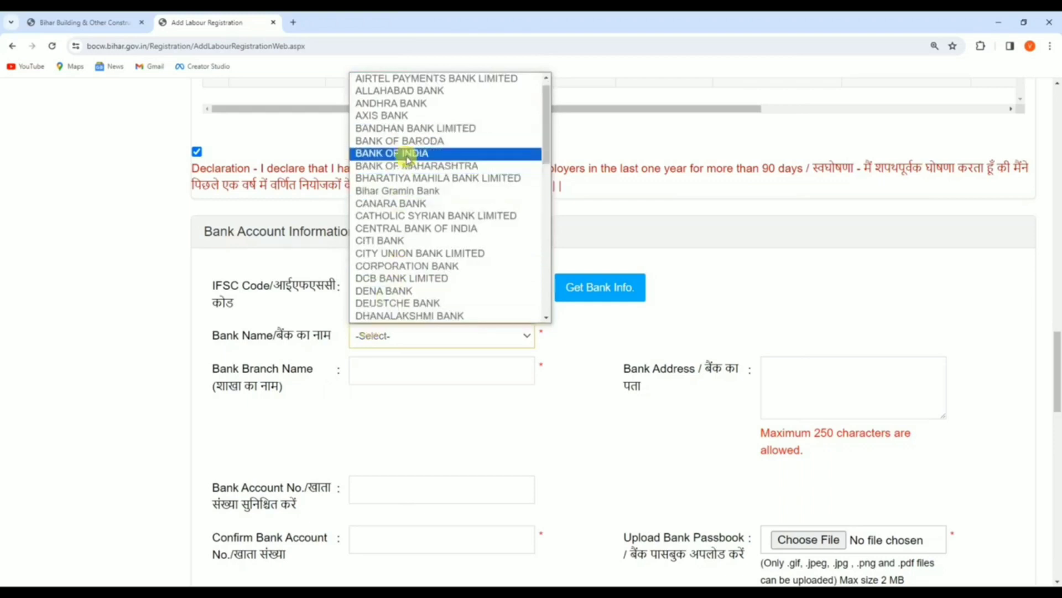
pyautogui.click(408, 154)
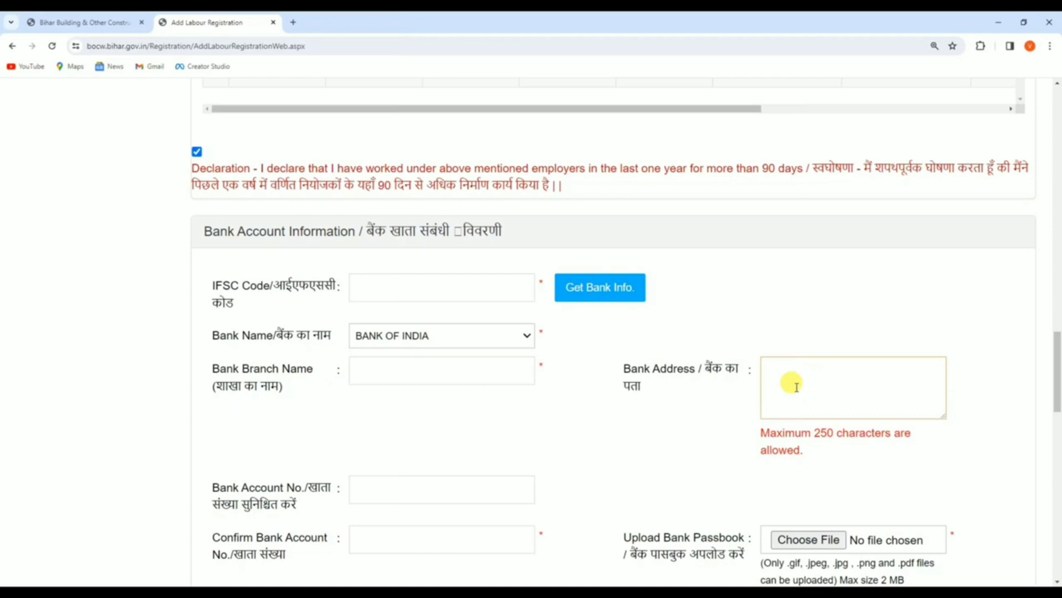
# - Examine the bank account number fields, the bank passbook upload limits and the question about registration under another labour welfare board
pyautogui.scroll(-2, 454, 406)
pyautogui.click(358, 380)
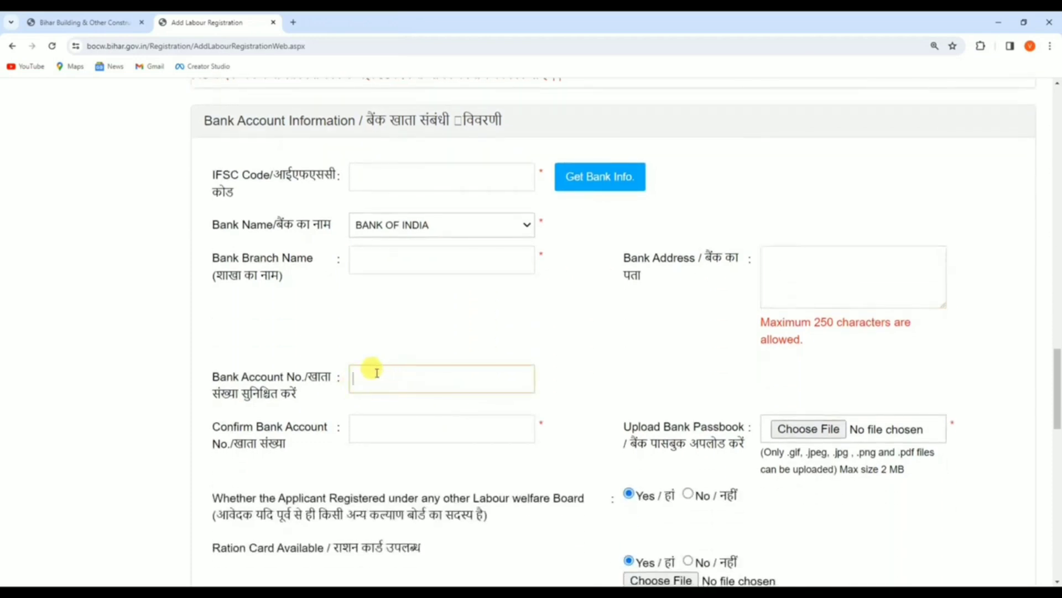
pyautogui.click(368, 425)
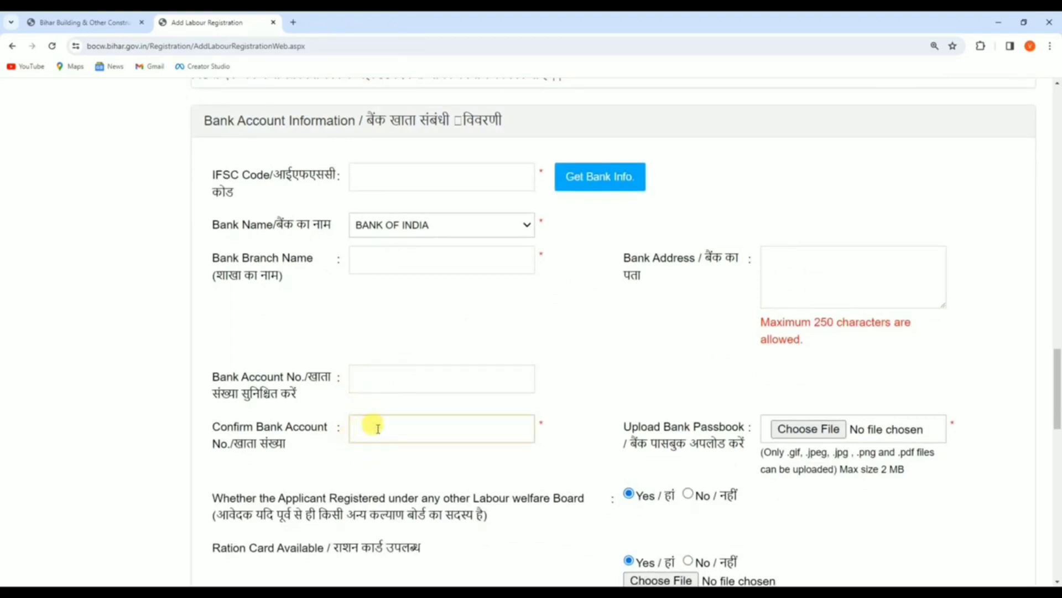
pyautogui.moveTo(623, 426); pyautogui.dragTo(743, 427)
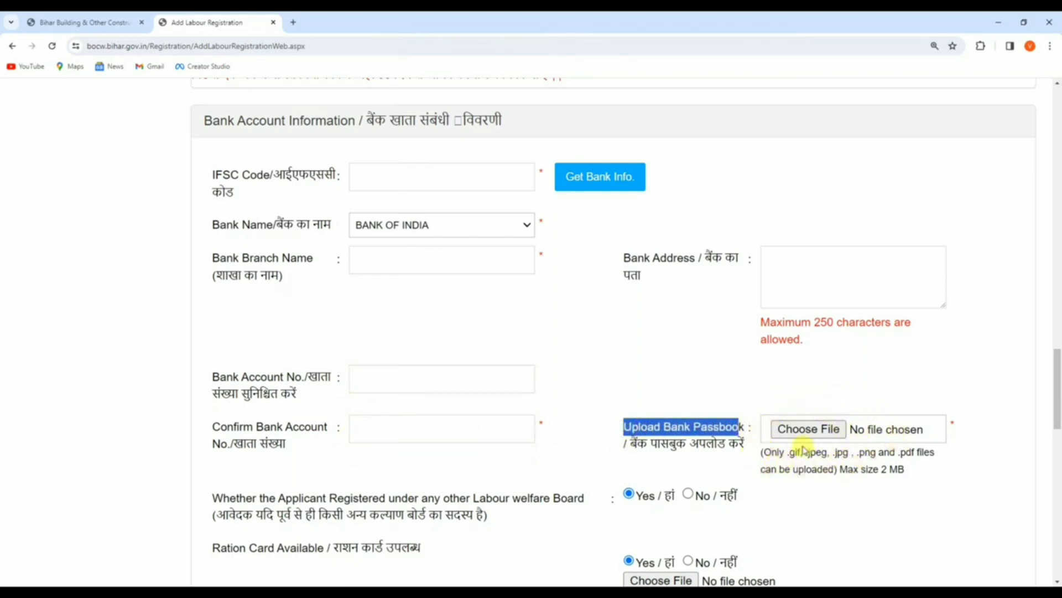
pyautogui.moveTo(858, 470); pyautogui.dragTo(917, 468)
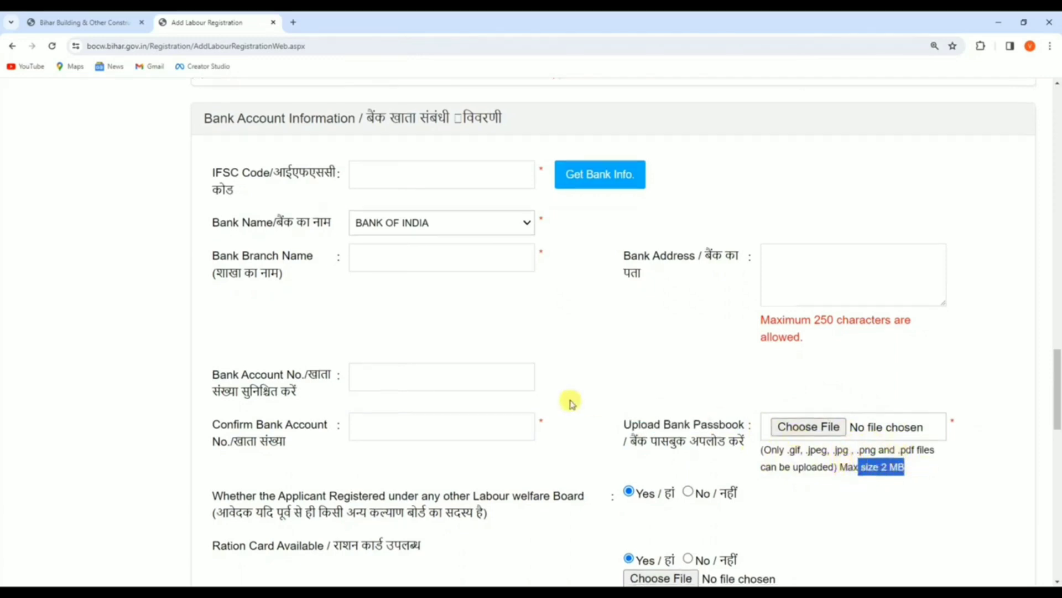
pyautogui.scroll(-2, 433, 394)
pyautogui.moveTo(217, 391); pyautogui.dragTo(581, 400)
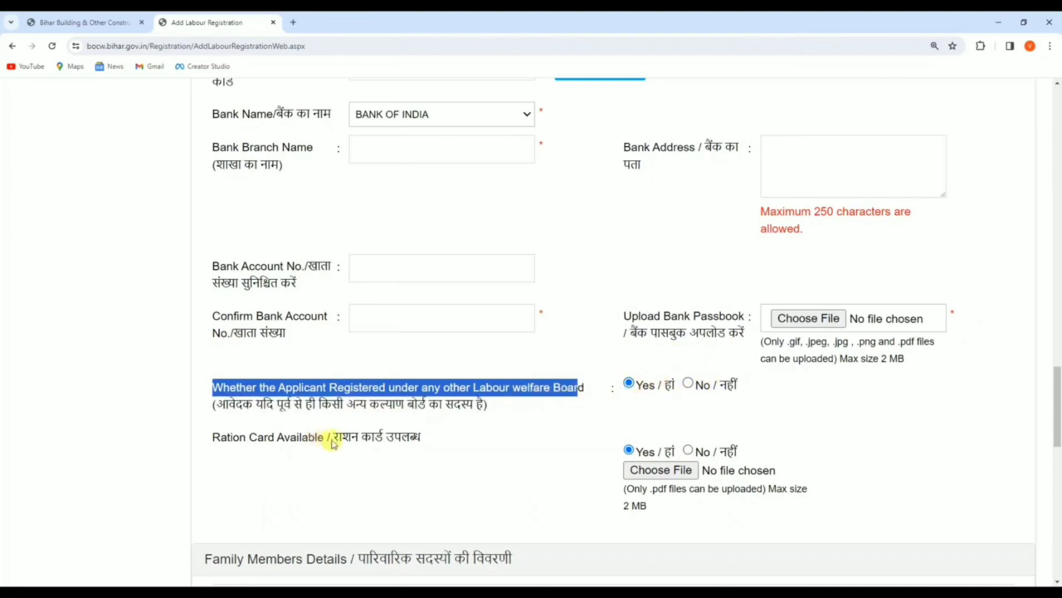
# - Review the ration card upload requirements, try the No option for ration card availability, then switch it back to Yes
pyautogui.moveTo(332, 437); pyautogui.dragTo(427, 443)
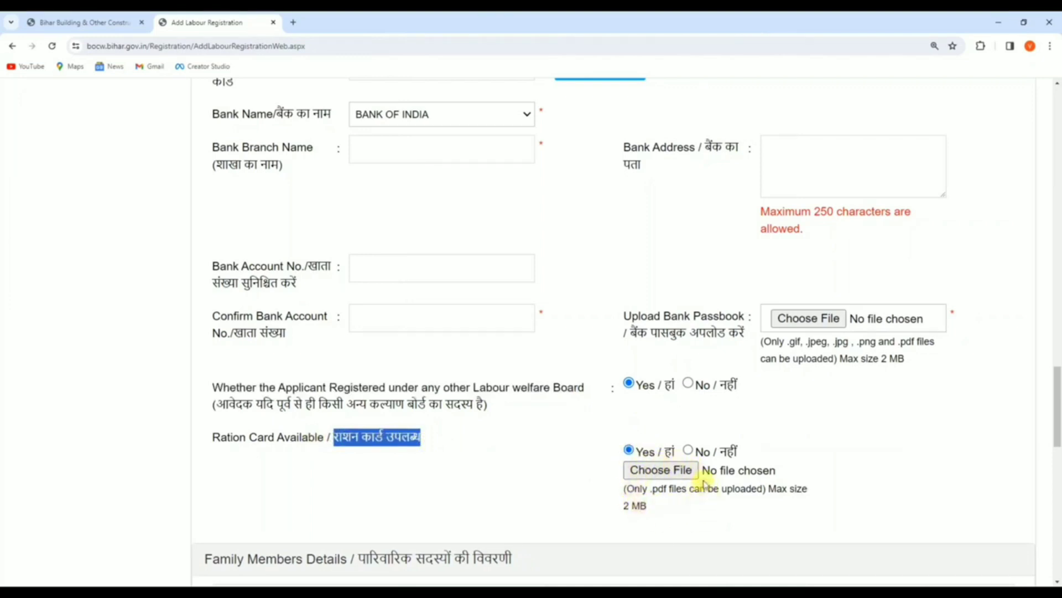
pyautogui.click(669, 504)
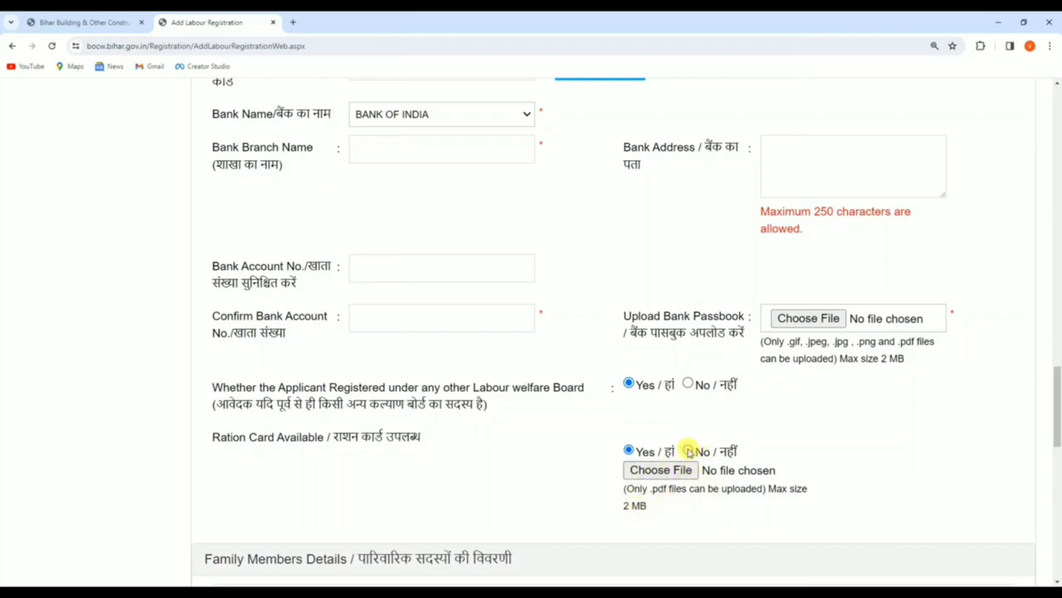
pyautogui.click(688, 451)
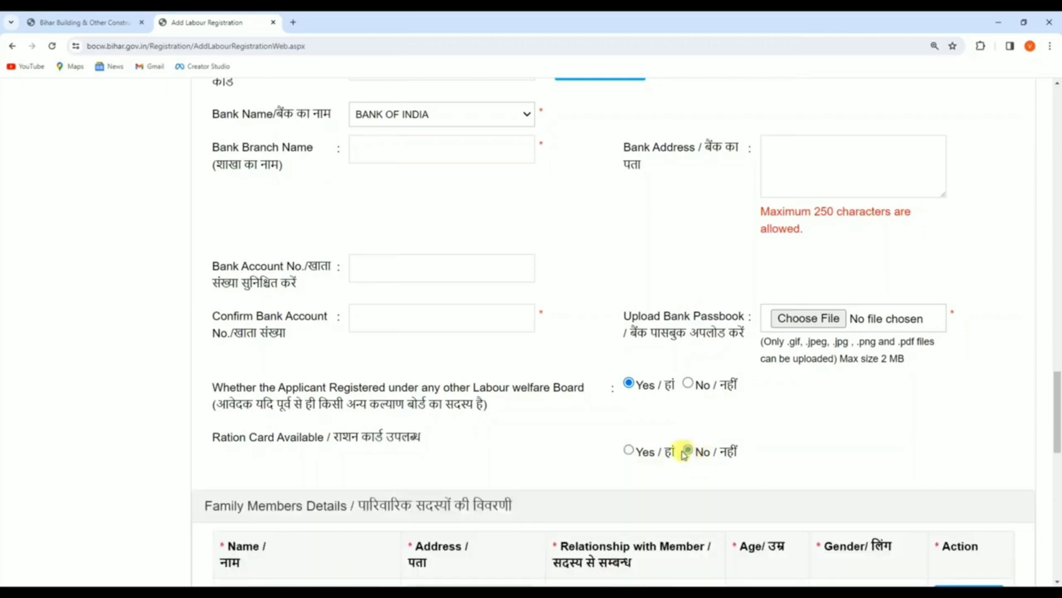
pyautogui.click(629, 451)
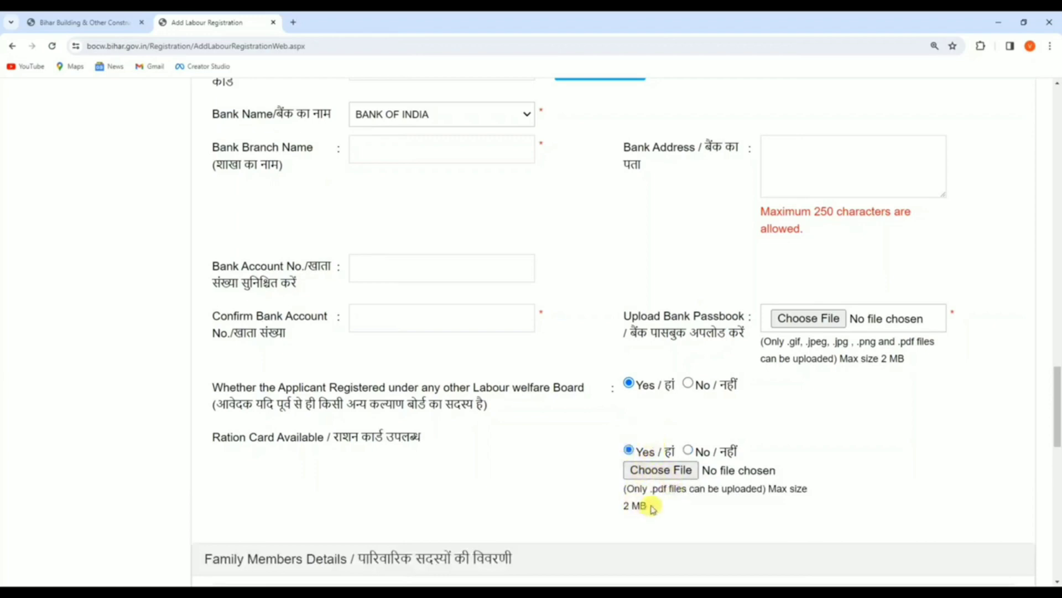
# - Review the Family Members Details table with its name, address, relationship, age and gender fields
pyautogui.scroll(-4, 557, 466)
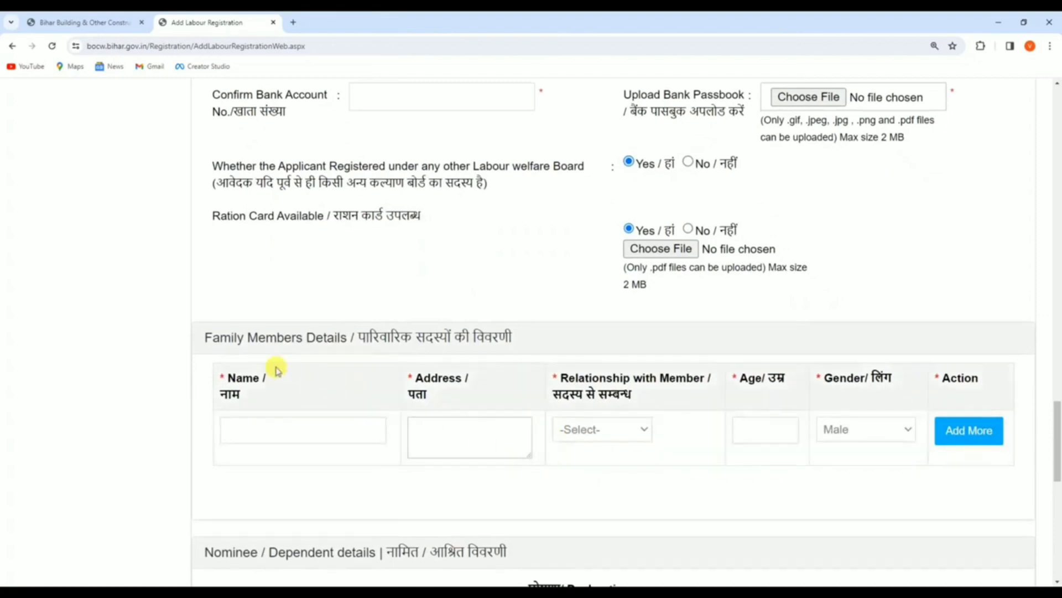
pyautogui.moveTo(204, 337); pyautogui.dragTo(348, 336)
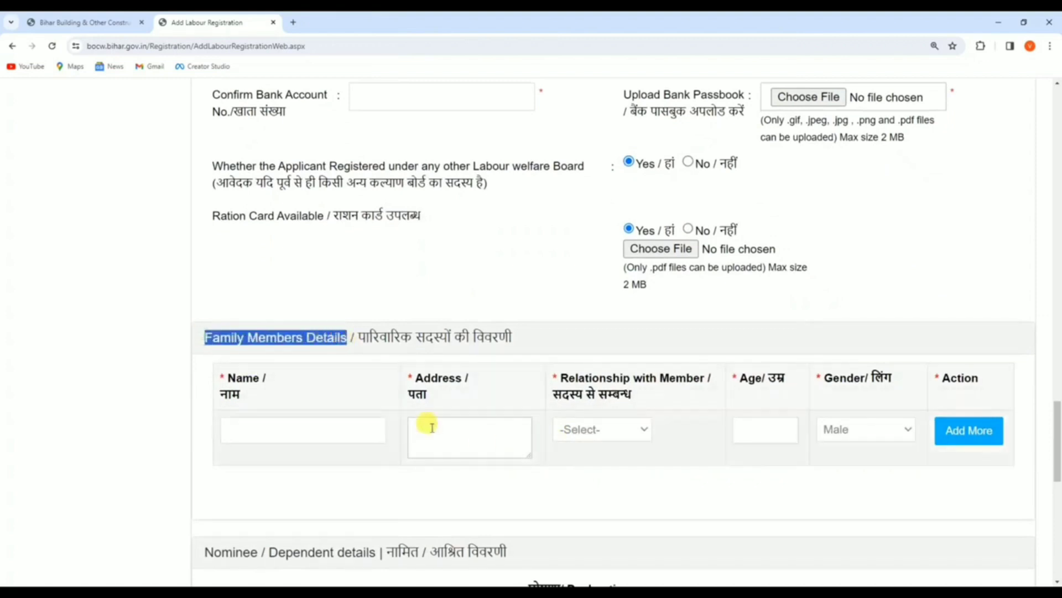
pyautogui.click(612, 472)
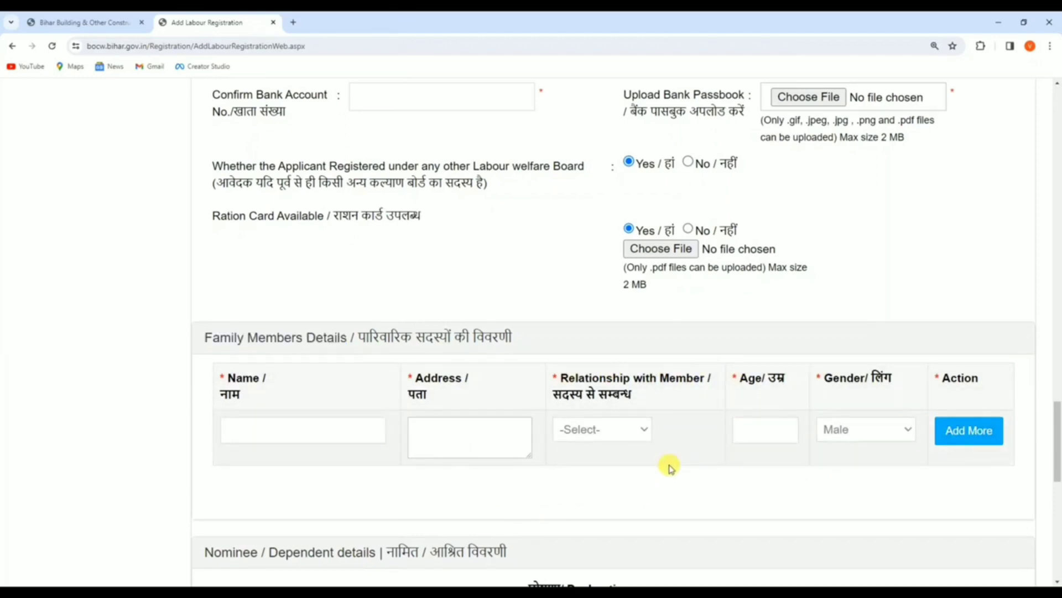
# - Examine the Nominee / Dependent details section, including its declaration and the nominee fields
pyautogui.scroll(-4, 661, 431)
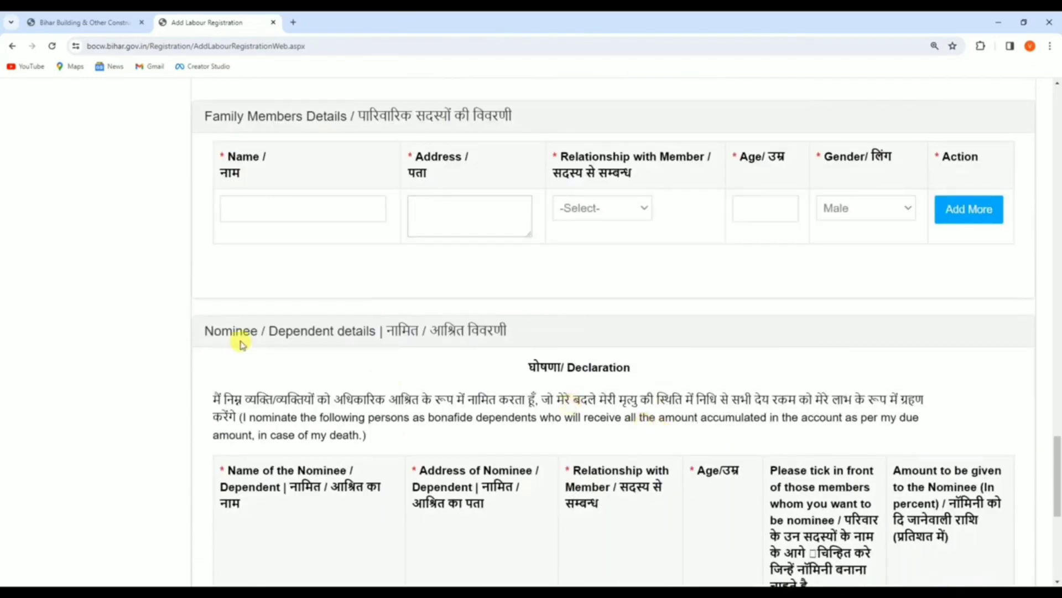
pyautogui.moveTo(204, 332); pyautogui.dragTo(378, 332)
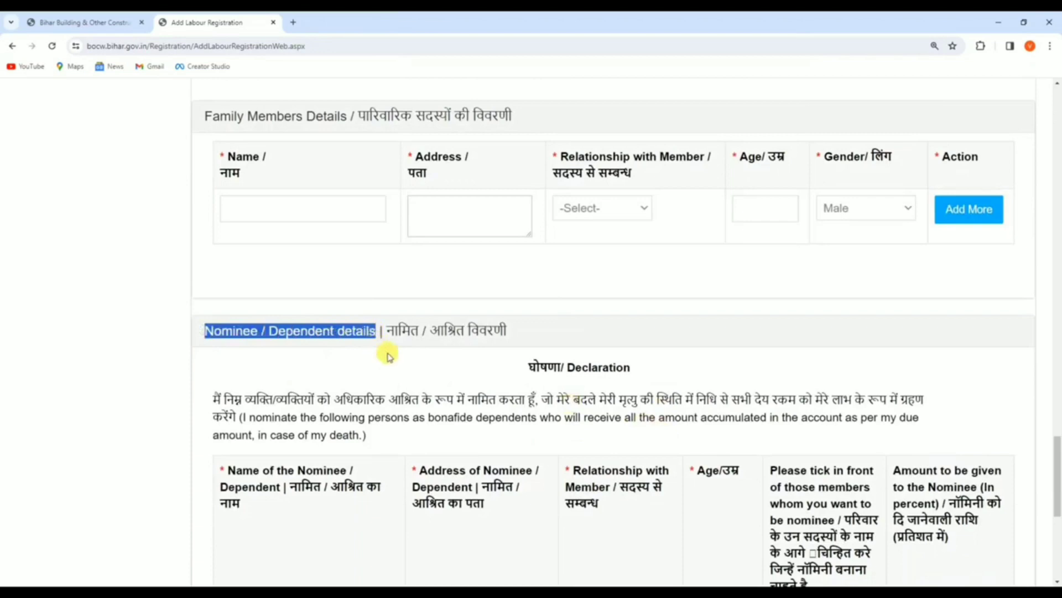
pyautogui.scroll(-3, 408, 373)
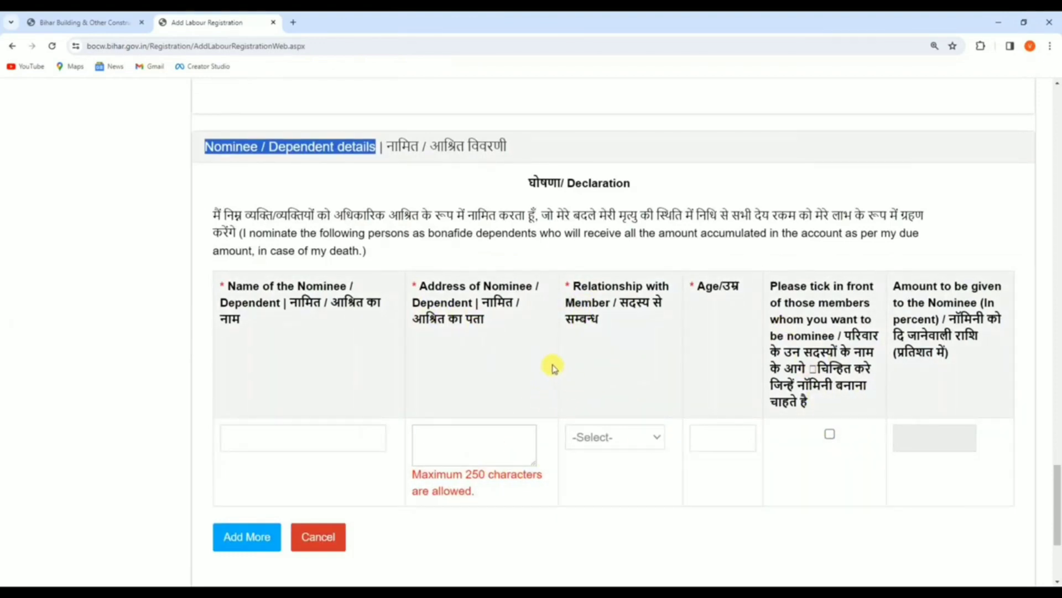
# - Check the final declaration and the answer to the CSC member question at the end of the form
pyautogui.scroll(-3, 554, 367)
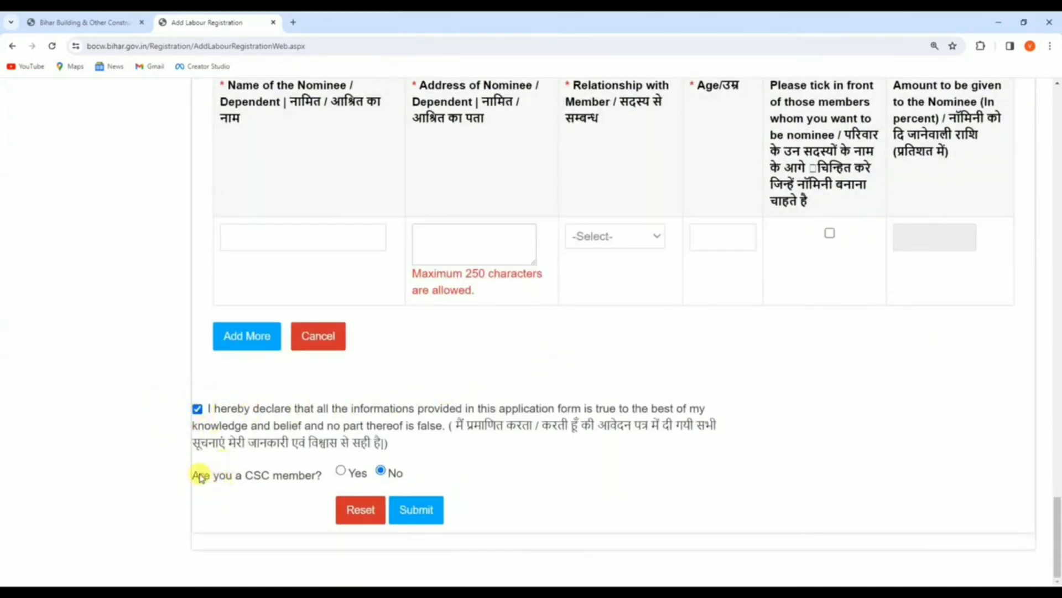
pyautogui.moveTo(196, 476); pyautogui.dragTo(318, 487)
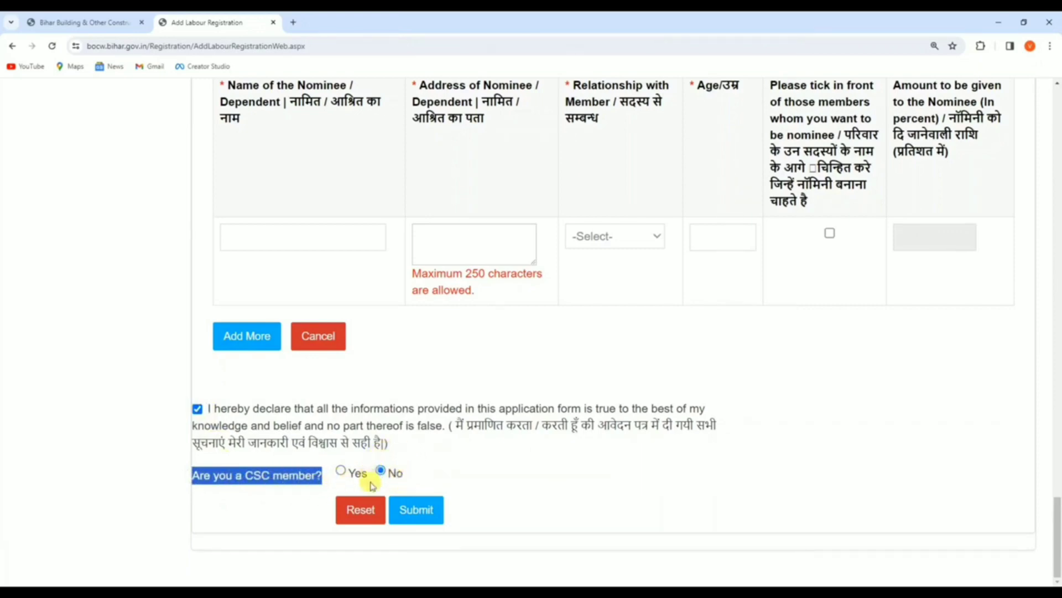
pyautogui.click(395, 481)
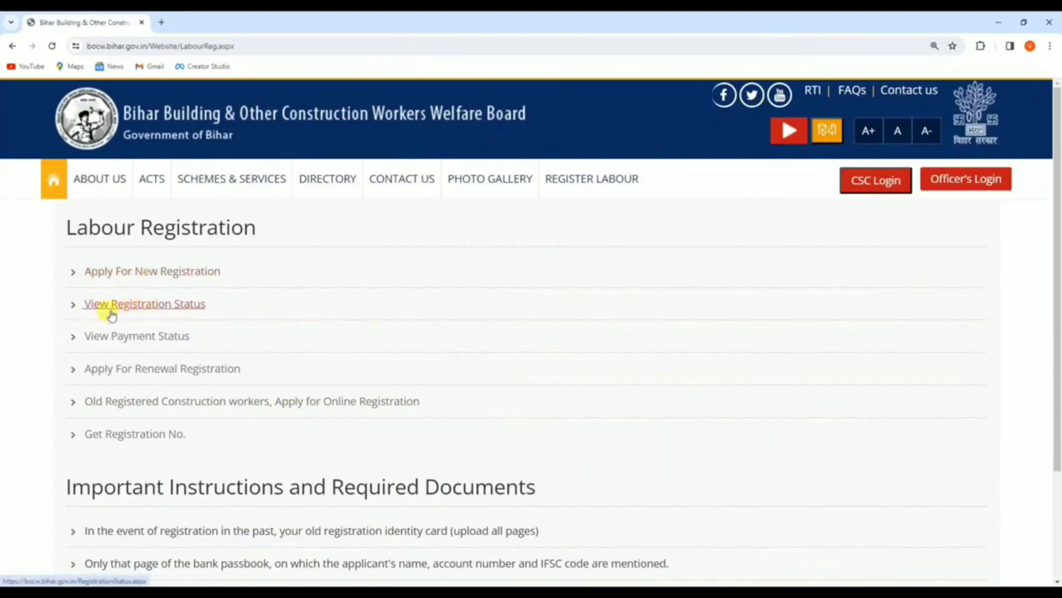
# - Open the View Registration Status page, check its mobile and registration number fields, and return to the Labour Registration page
pyautogui.click(145, 305)
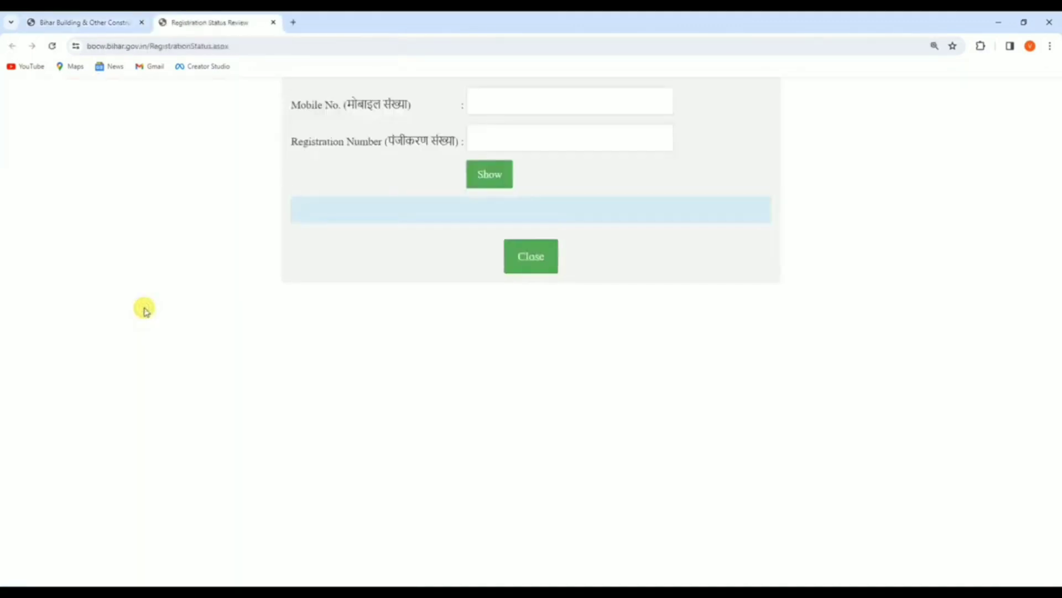
pyautogui.click(493, 98)
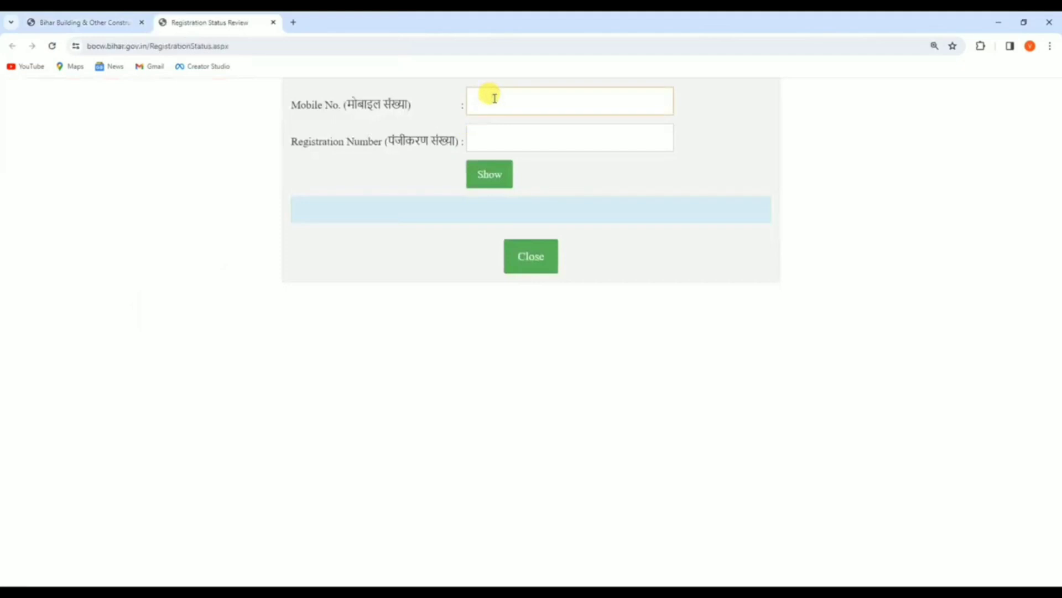
pyautogui.click(495, 133)
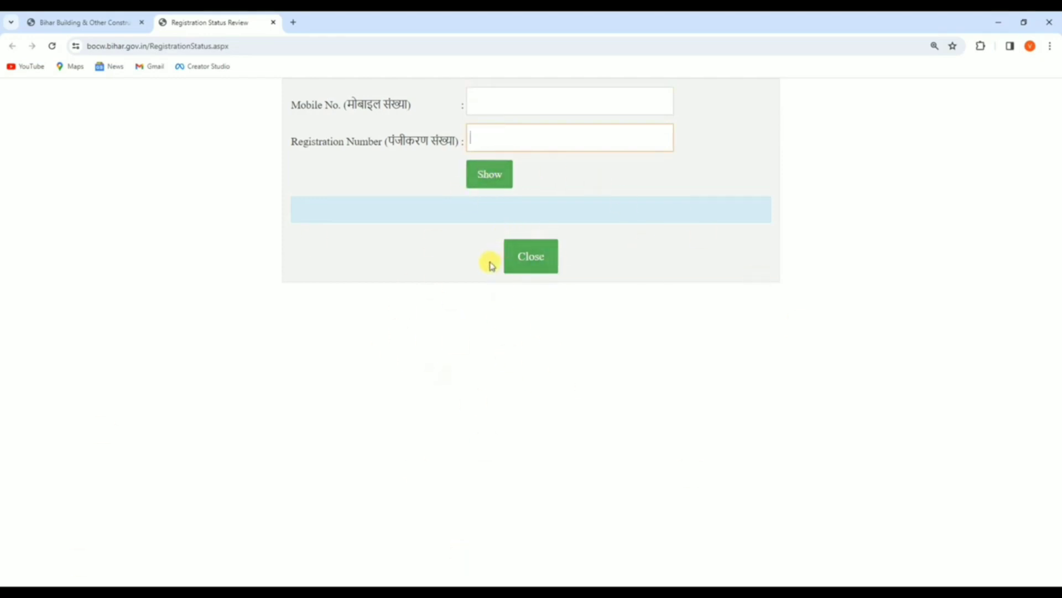
pyautogui.click(504, 270)
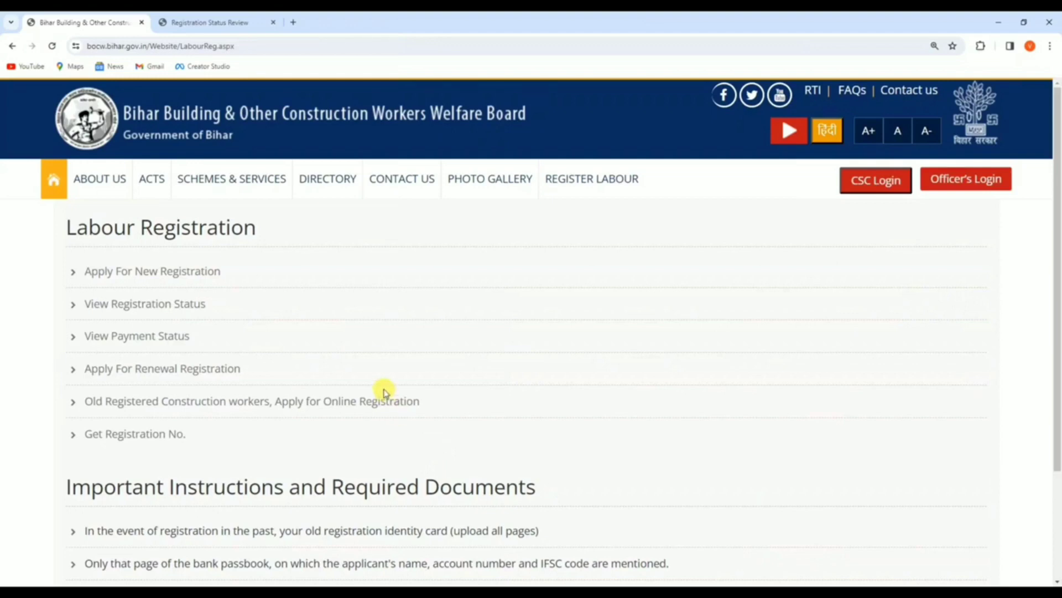
pyautogui.click(373, 403)
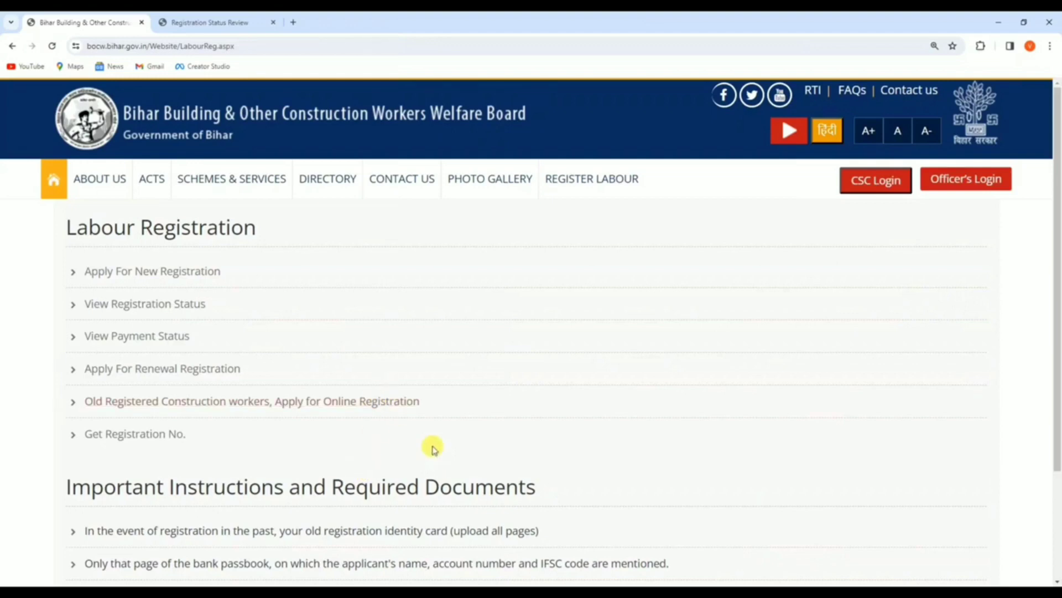